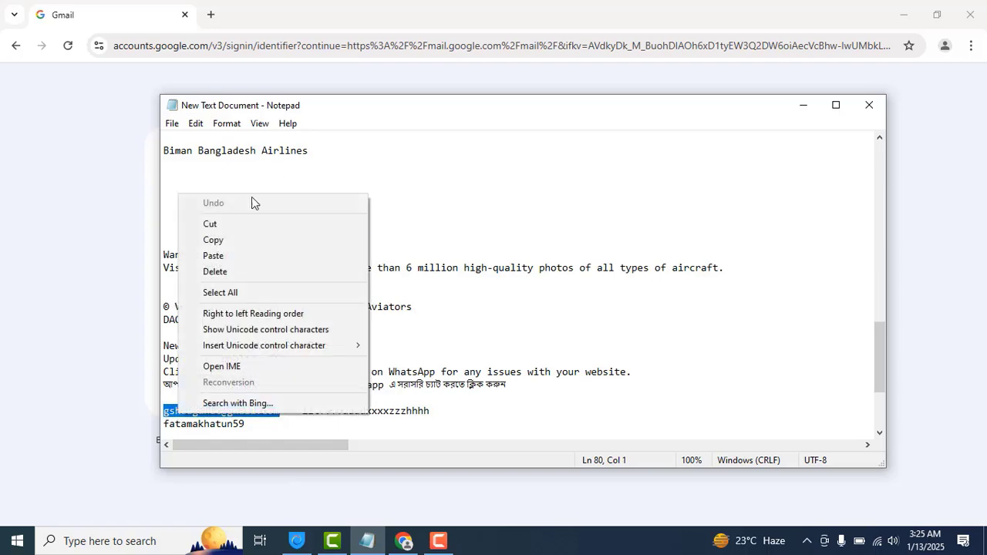
Copy the selected account e-mail address from the Notepad notes
left_click(240, 239)
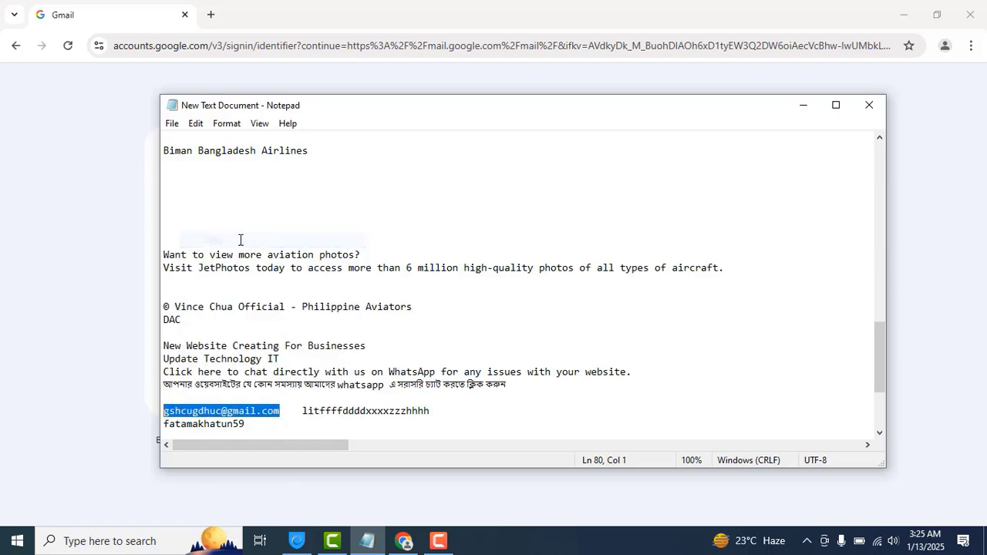
Paste the copied e-mail address into Gmail's Email or phone field and continue to the password page
left_click(404, 540)
left_click(610, 228)
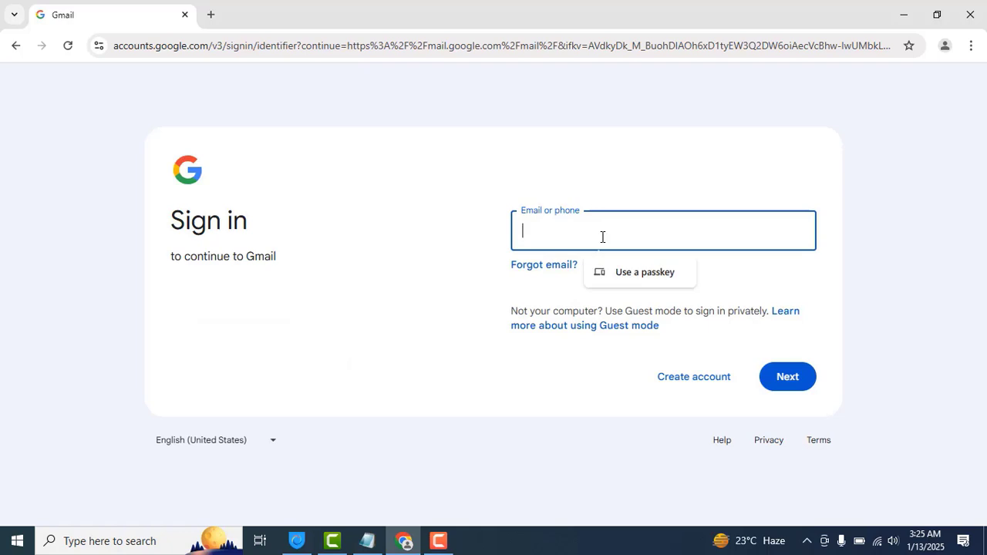
key("ctrl+v")
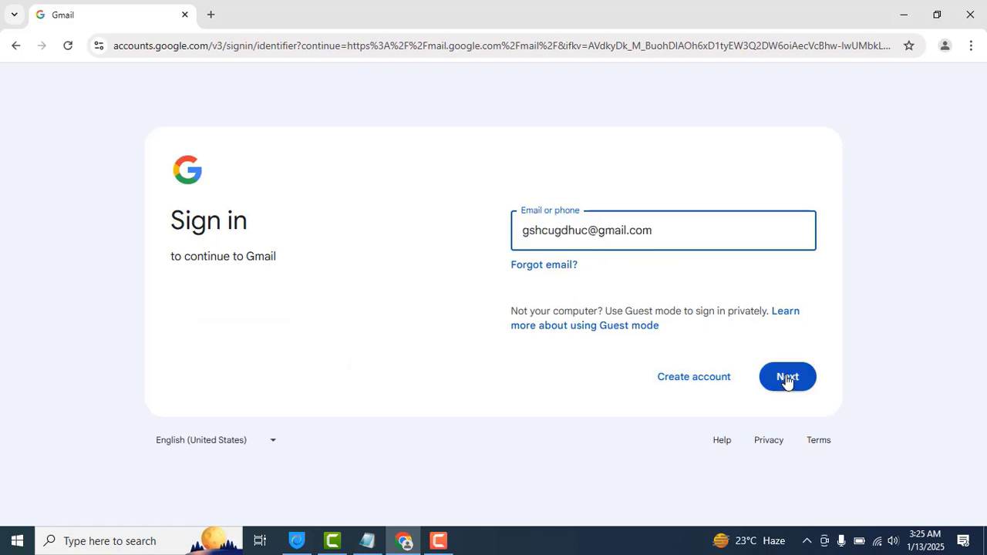
left_click(783, 382)
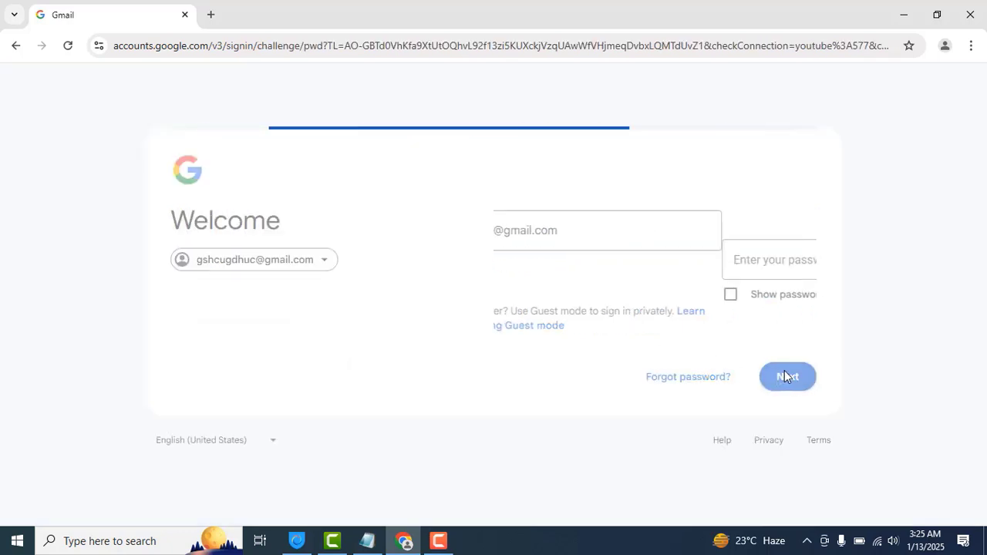
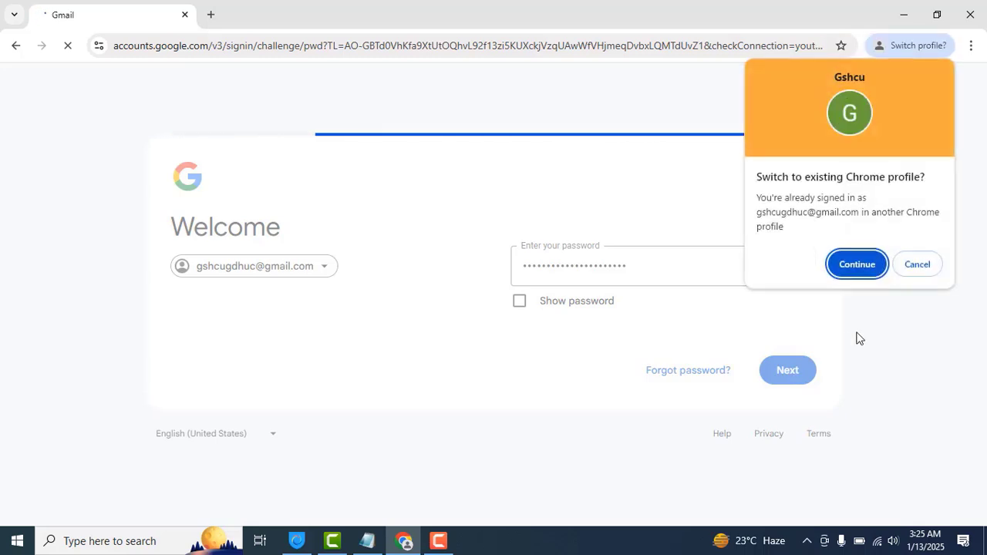
Continue with the existing Chrome profile so the Gmail inbox finishes loading
left_click(860, 267)
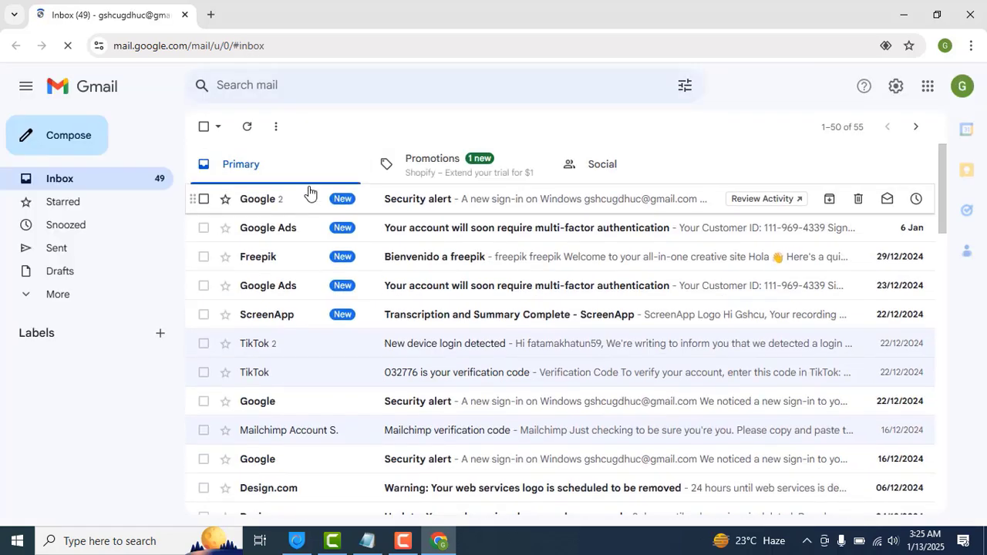
Google 'zoom account create' in a new tab and open Zoom's Sign Up Free page
left_click(211, 14)
left_click(225, 46)
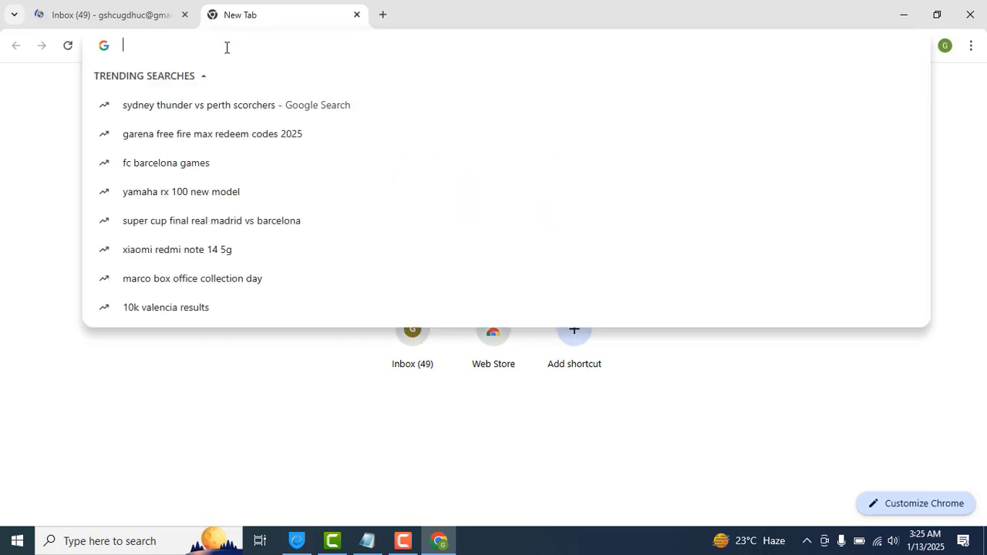
type("z")
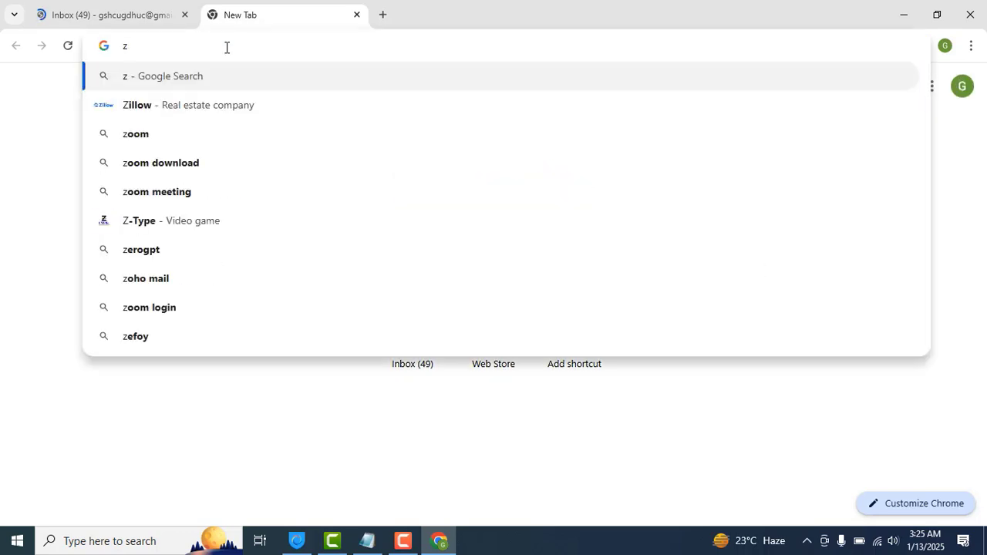
type("o")
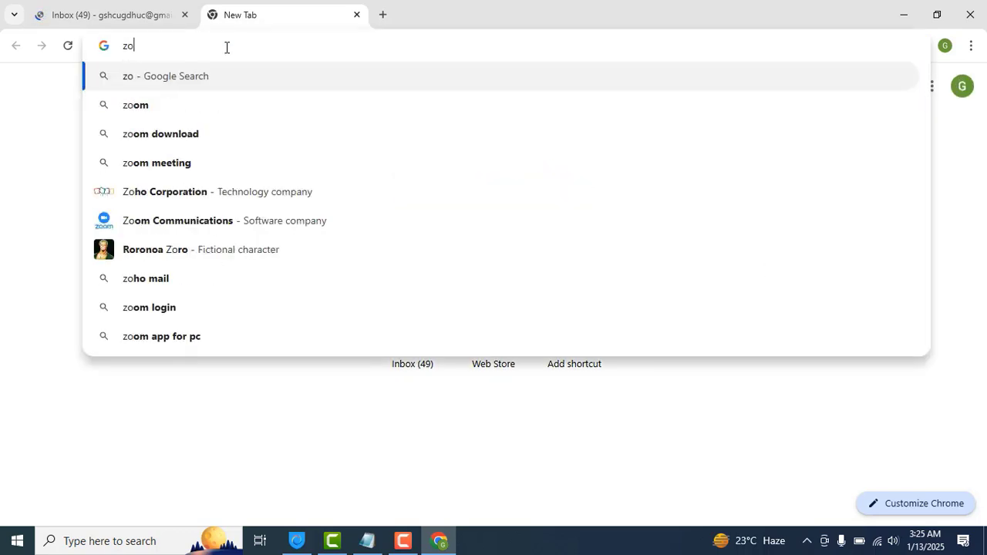
type("om a")
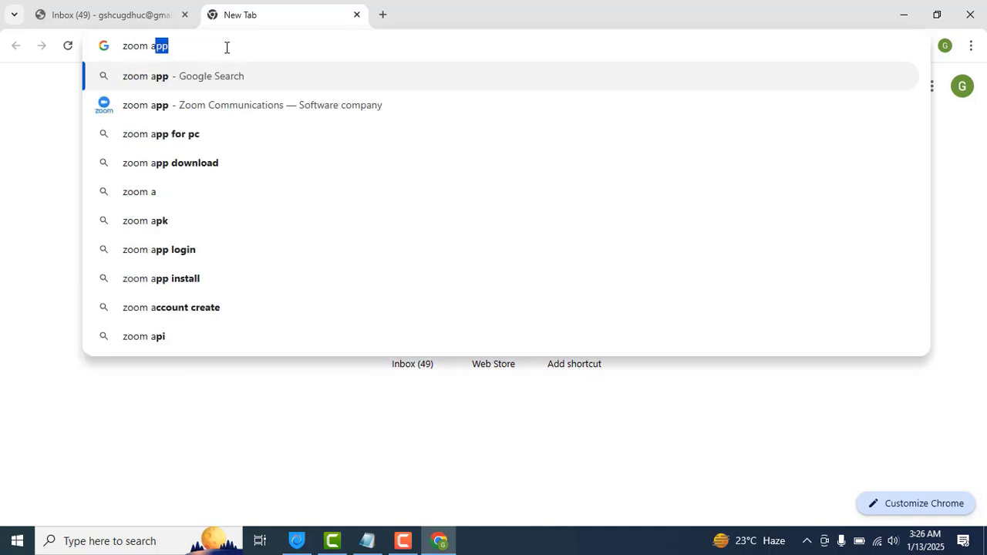
type("ccoun")
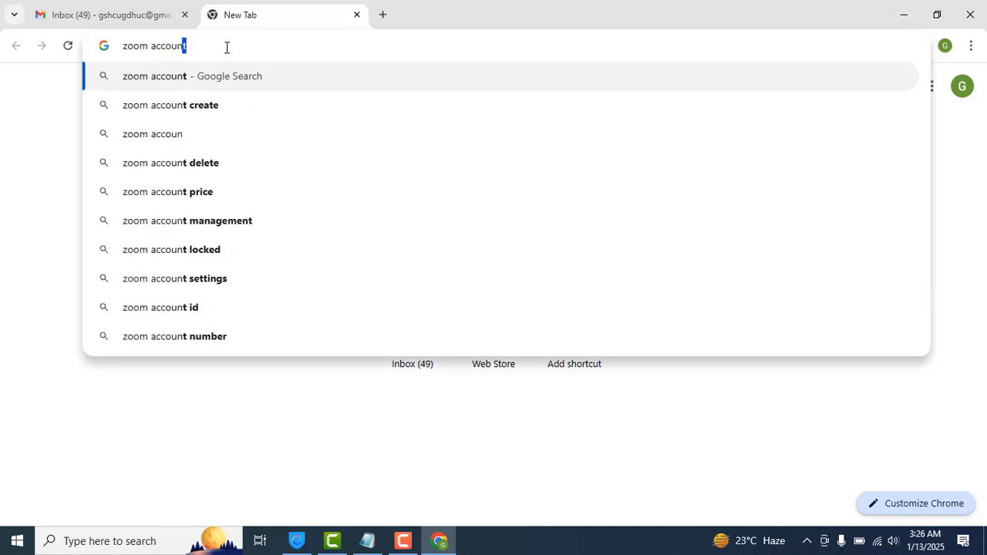
type("t c")
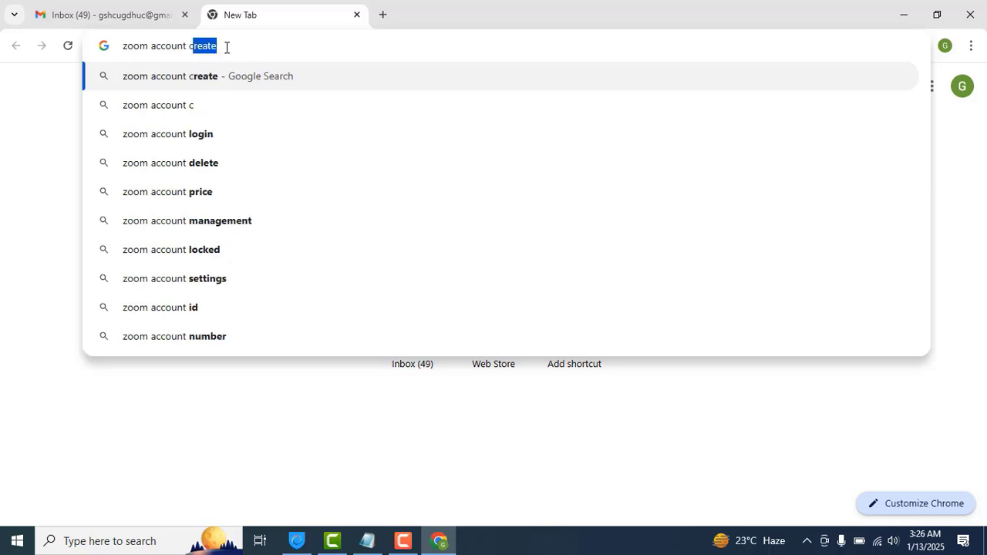
type("reate")
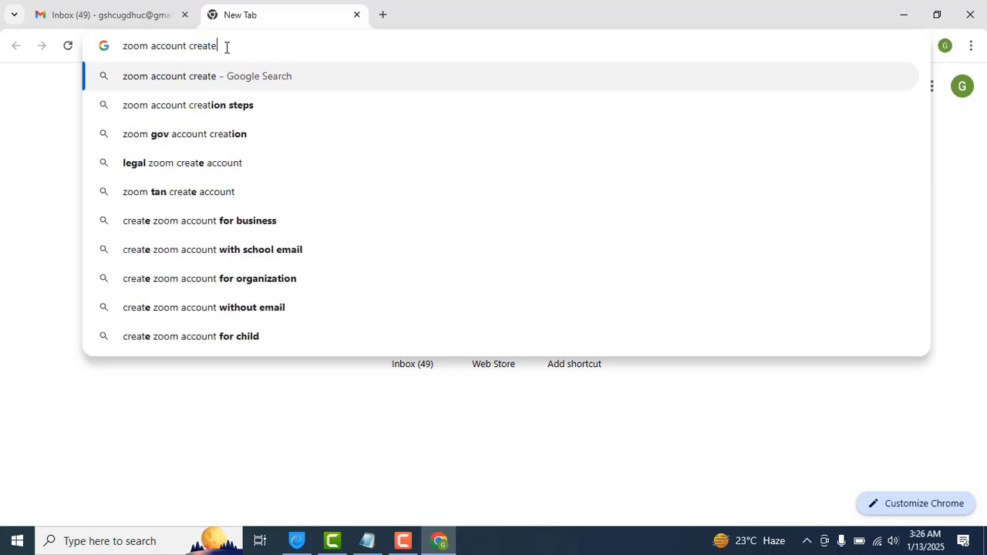
key("Return")
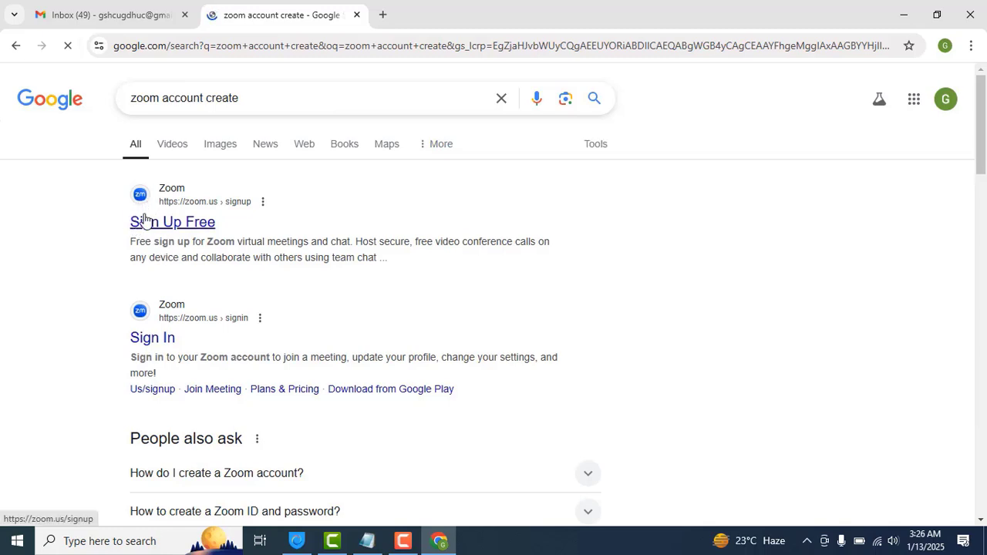
left_click(194, 233)
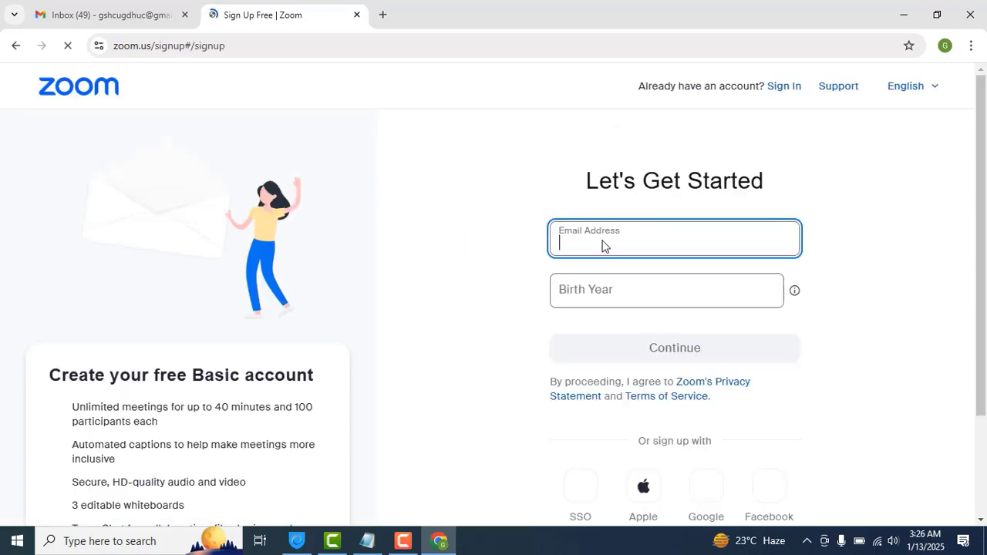
left_click(174, 14)
left_click(962, 86)
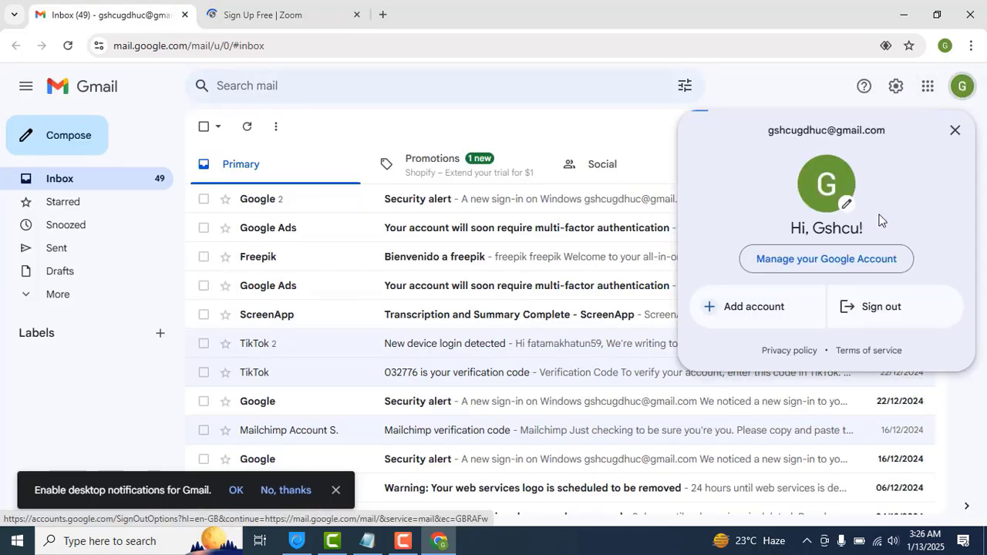
left_click_drag(768, 132, 884, 135)
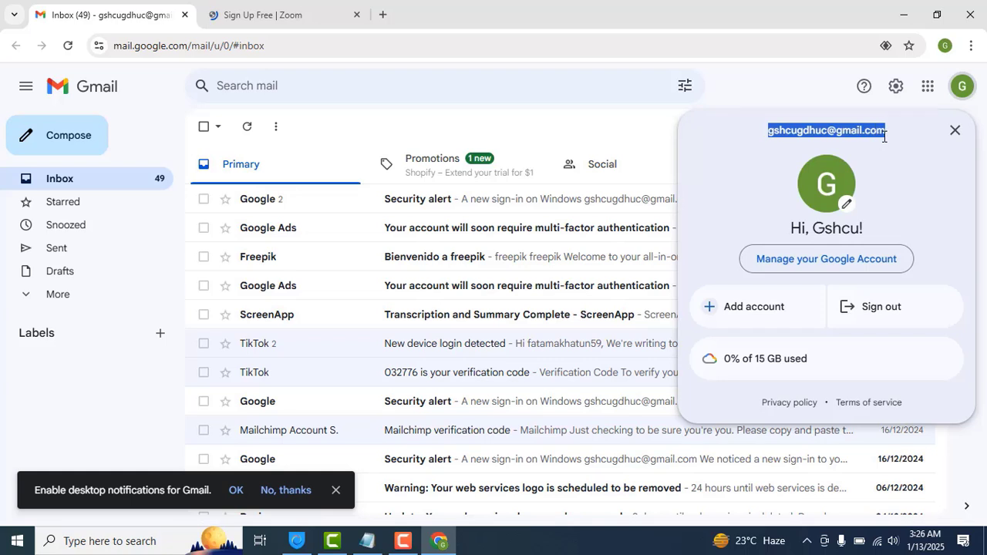
right_click(870, 135)
left_click(836, 149)
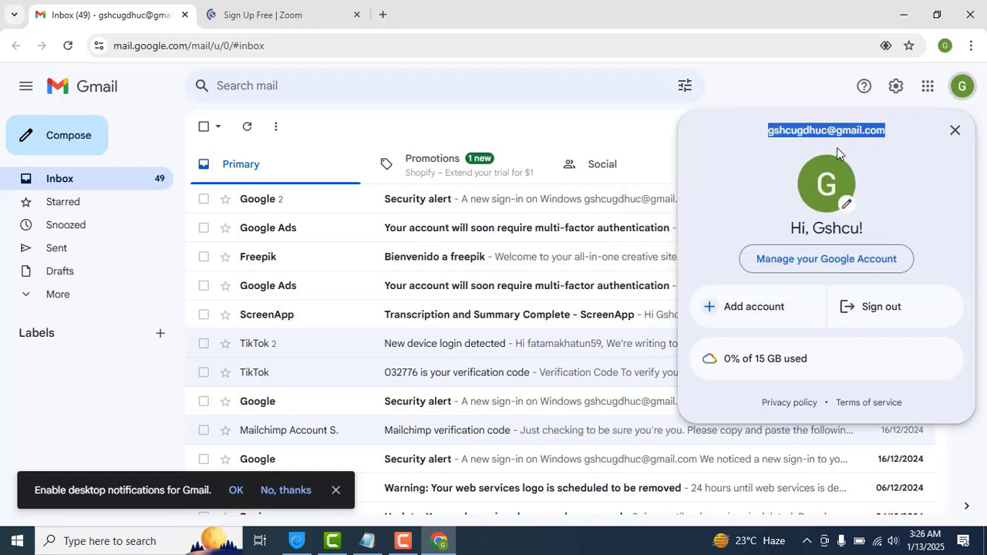
Search the mailbox for 'zoom', which finds no messages, and dismiss the sort tip
left_click(400, 79)
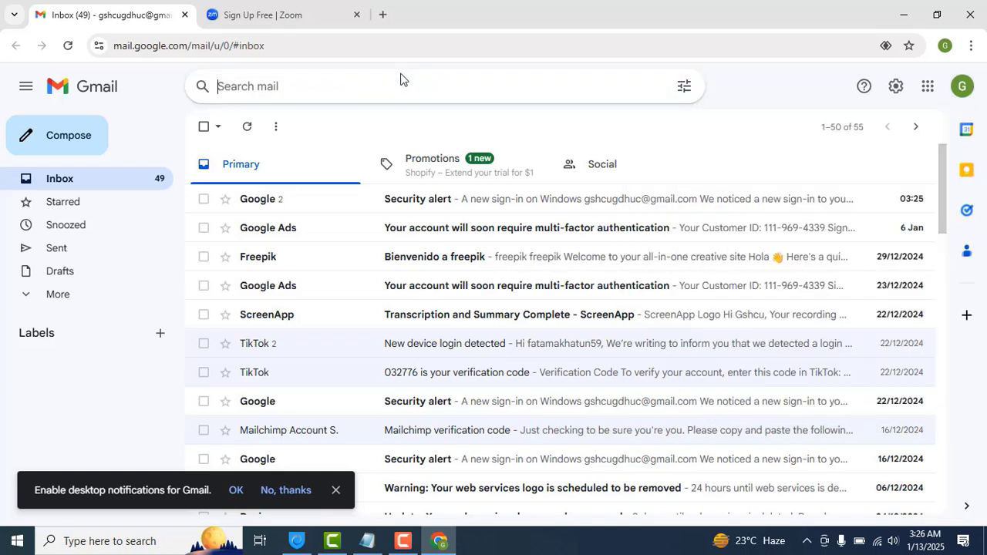
type("zoom")
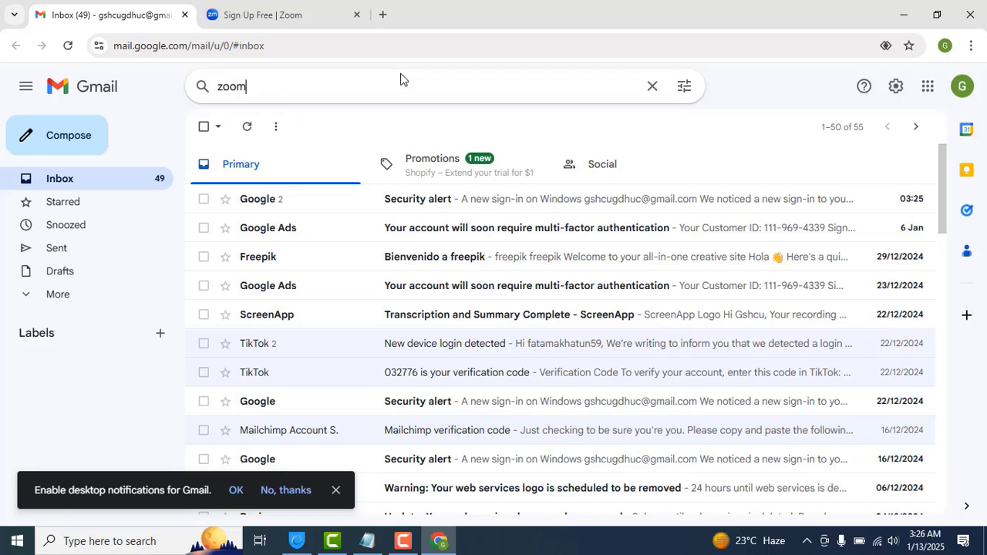
key("Return")
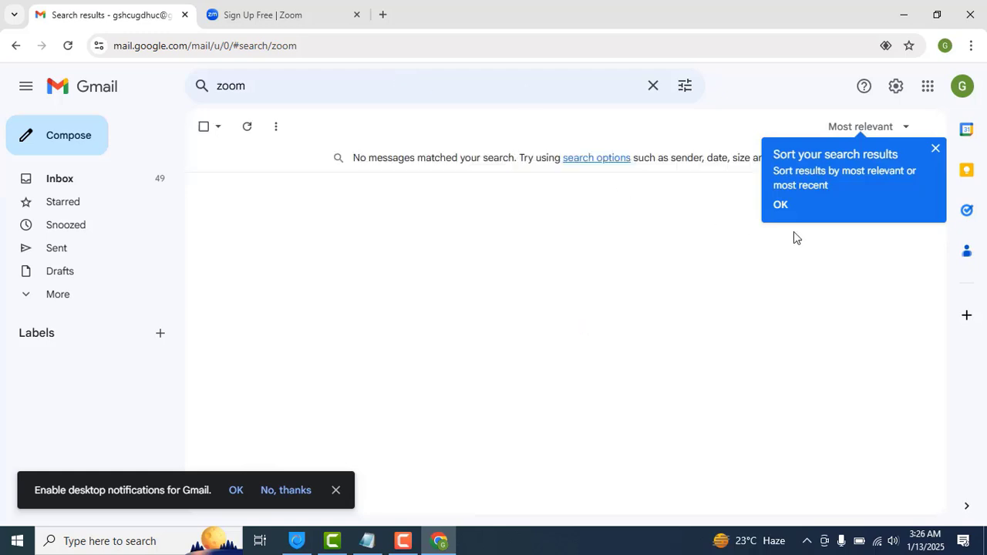
left_click(936, 152)
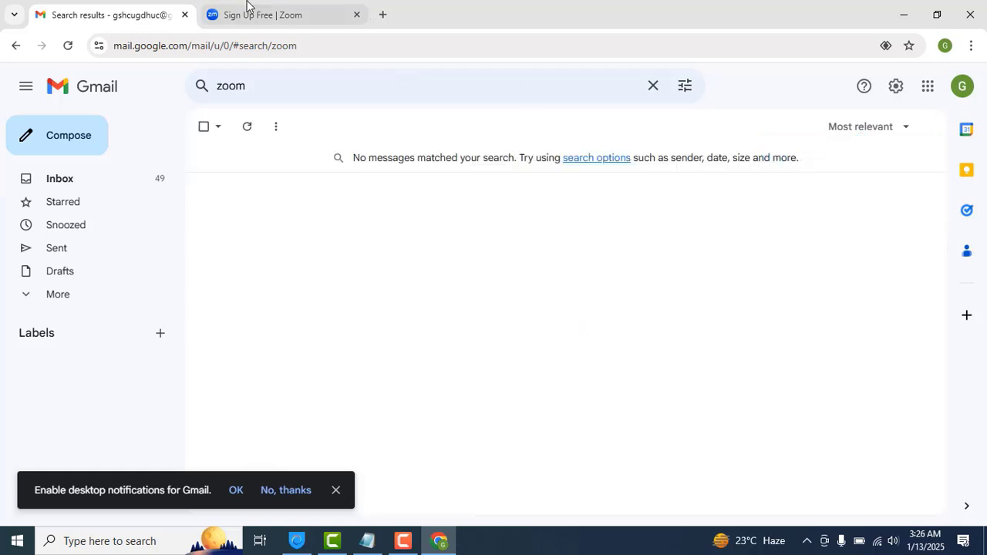
Accept Zoom's cookies and paste the copied e-mail address into the sign-up form
left_click(267, 10)
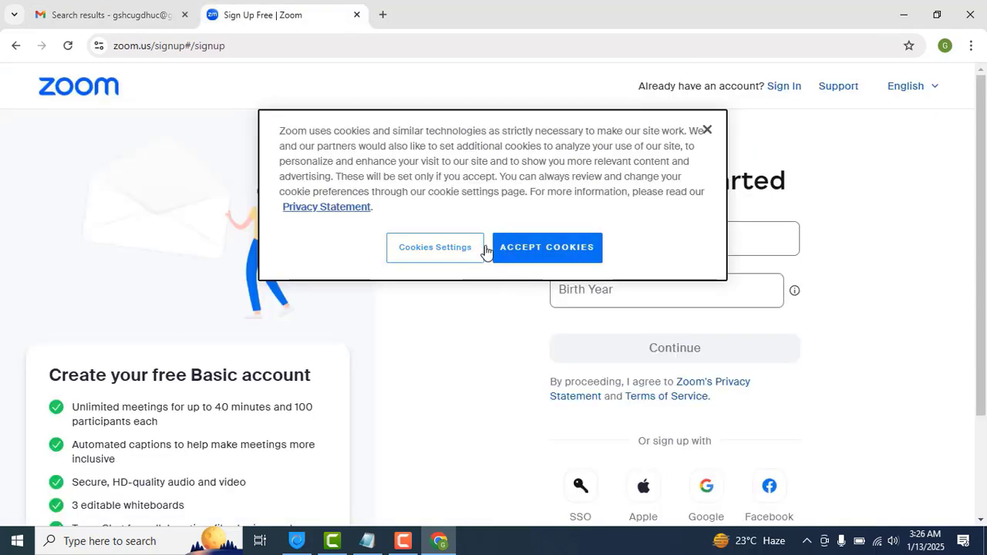
left_click(551, 247)
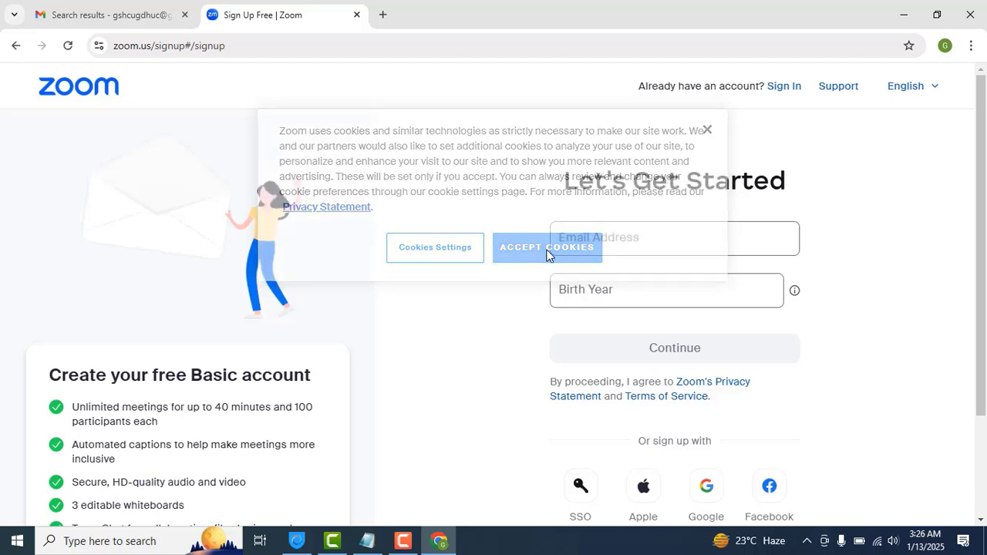
left_click(639, 235)
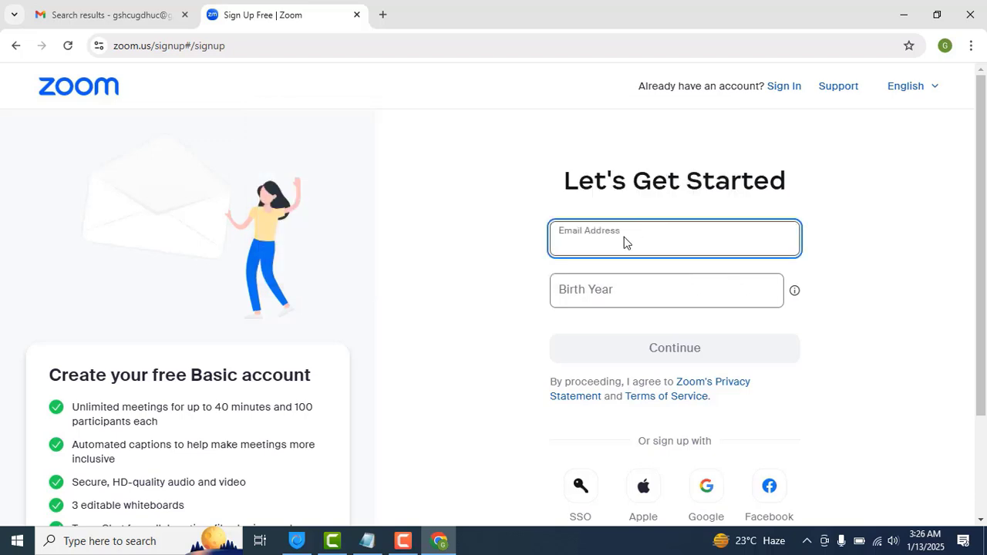
right_click(624, 239)
key("Escape")
left_click(608, 244)
key("ctrl+v")
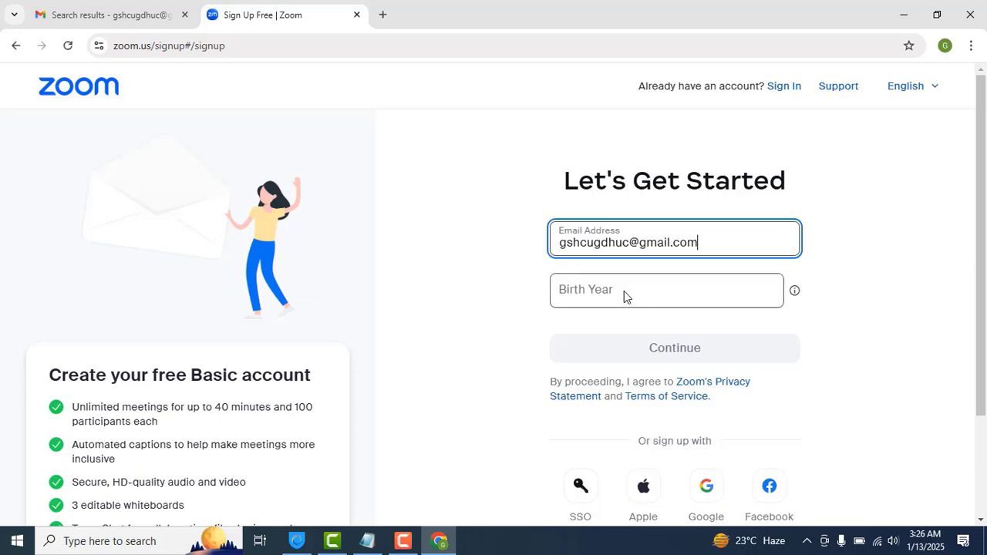
Enter birth year 2001 and submit the sign-up form
left_click(624, 291)
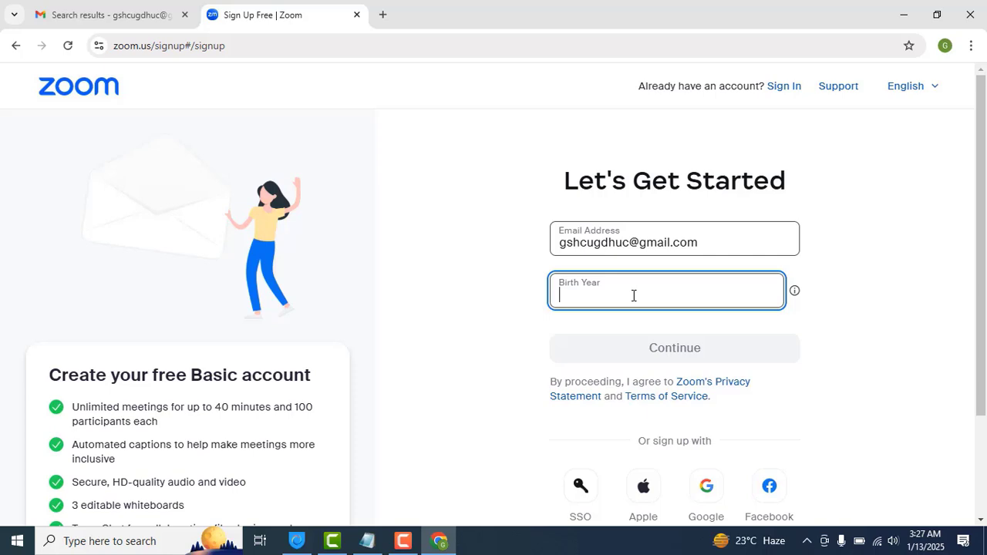
type("2001")
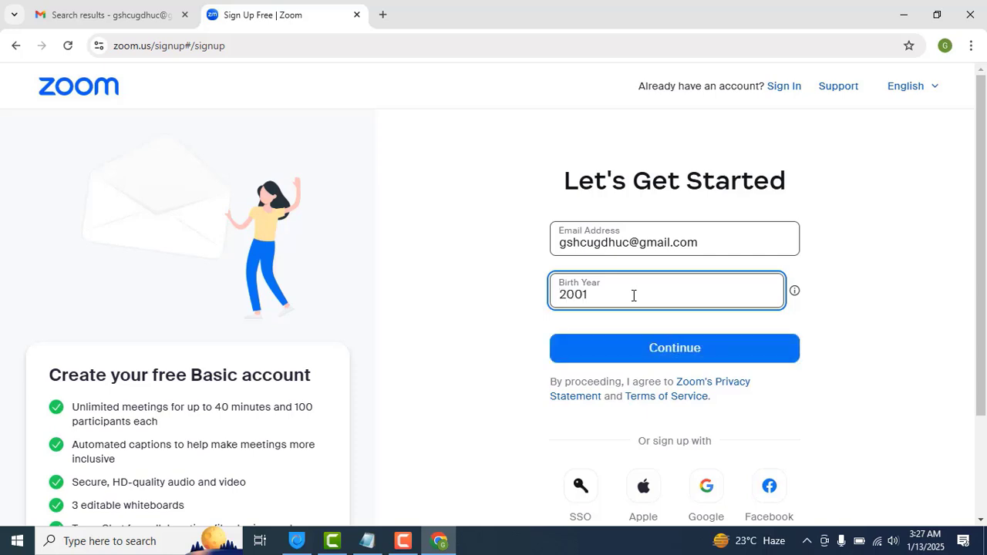
scroll(820, 312, "down", 1)
left_click(841, 330)
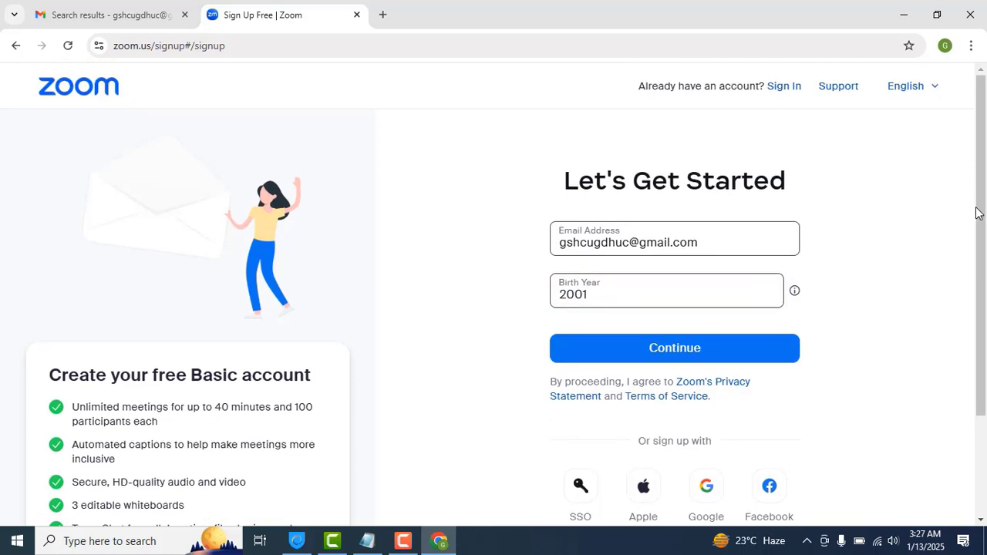
scroll(980, 213, "down", 1)
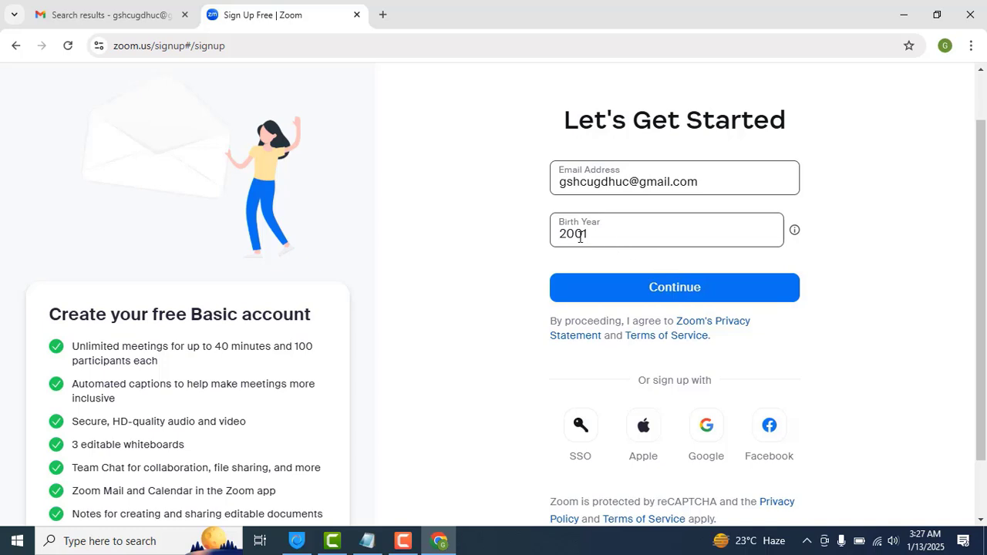
left_click(671, 291)
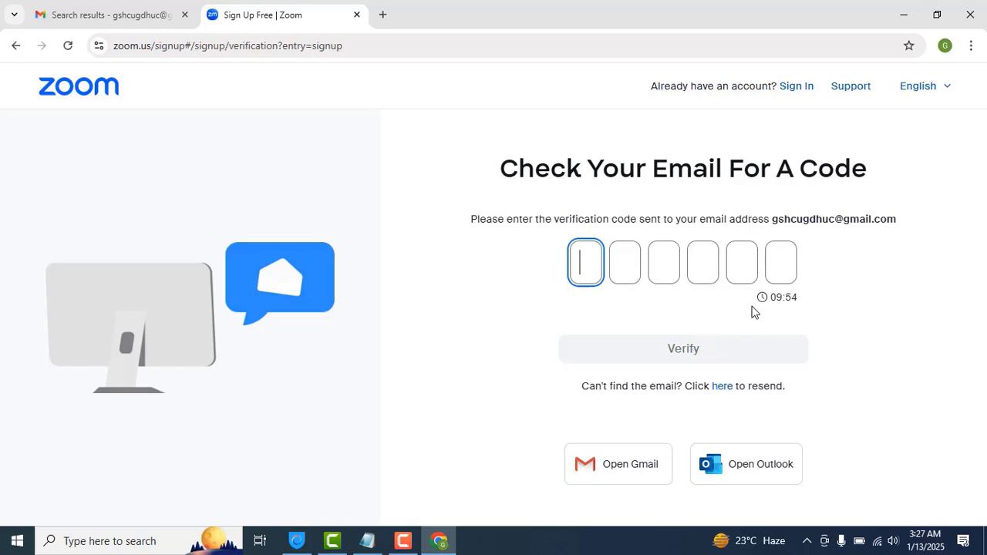
Open Zoom's verification-code e-mail in the Gmail inbox
left_click(126, 6)
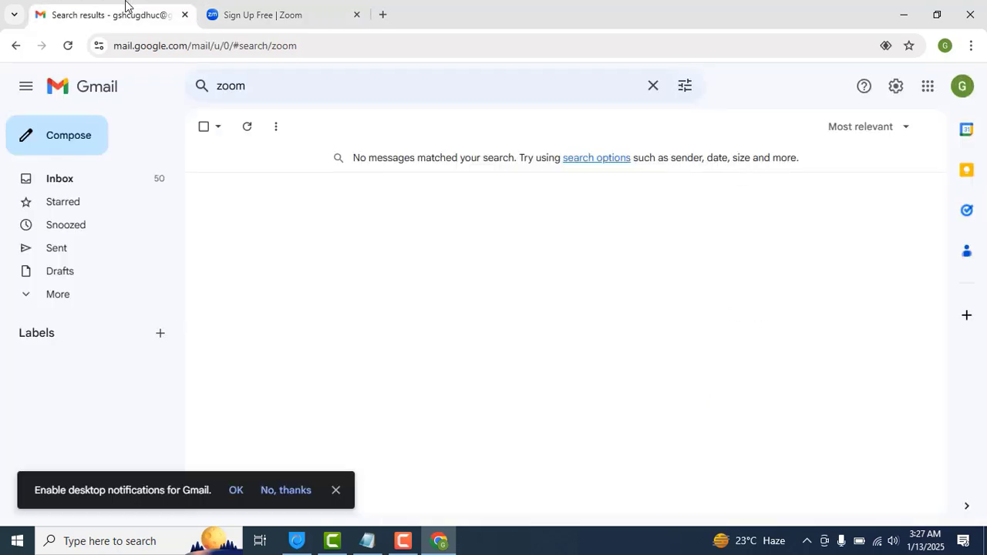
left_click(115, 185)
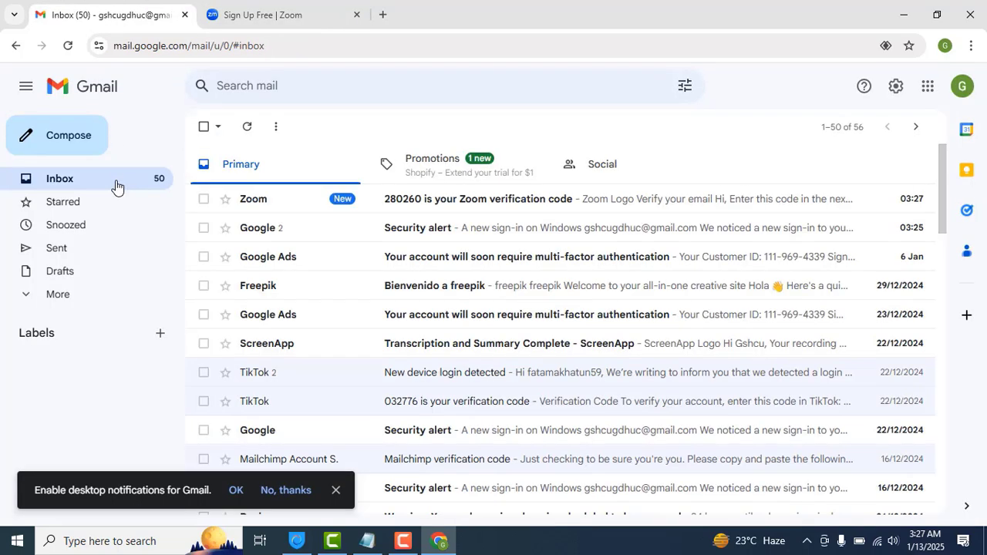
left_click(516, 201)
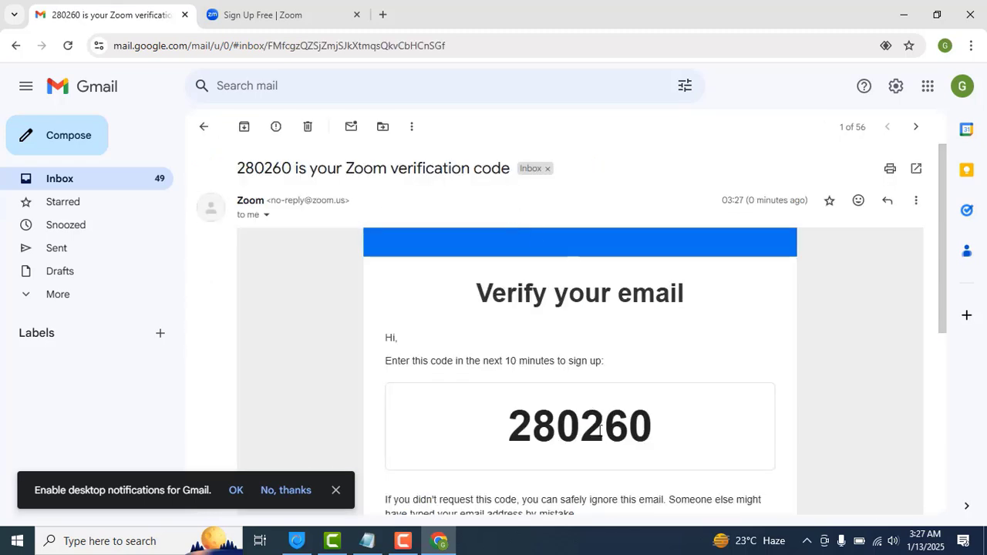
scroll(600, 429, "down", 1)
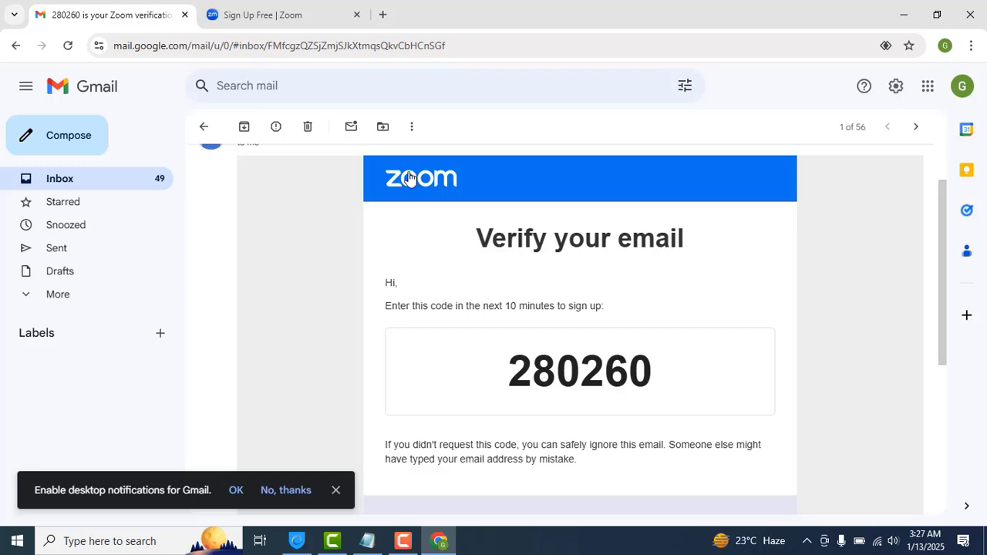
Enter the six-digit verification code on Zoom's page and verify it
left_click(280, 6)
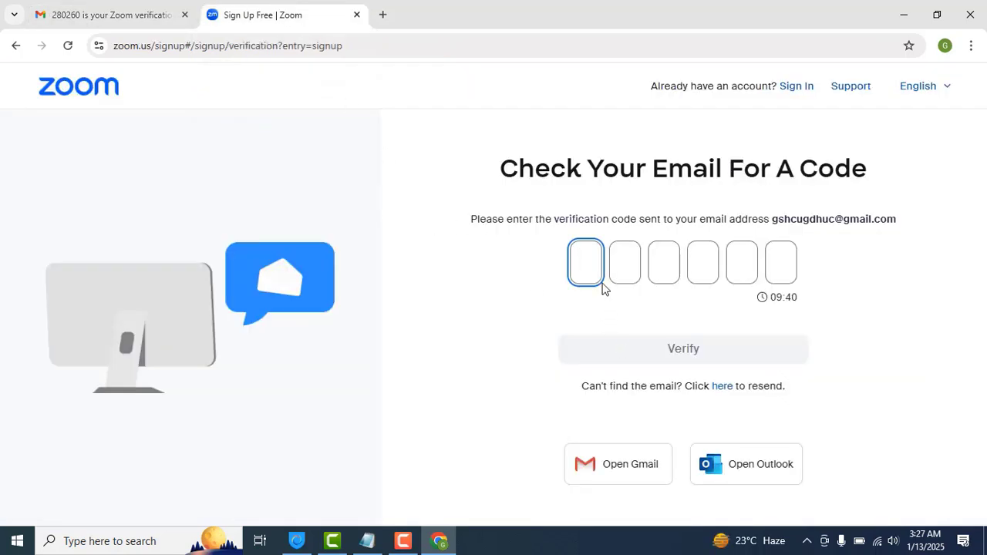
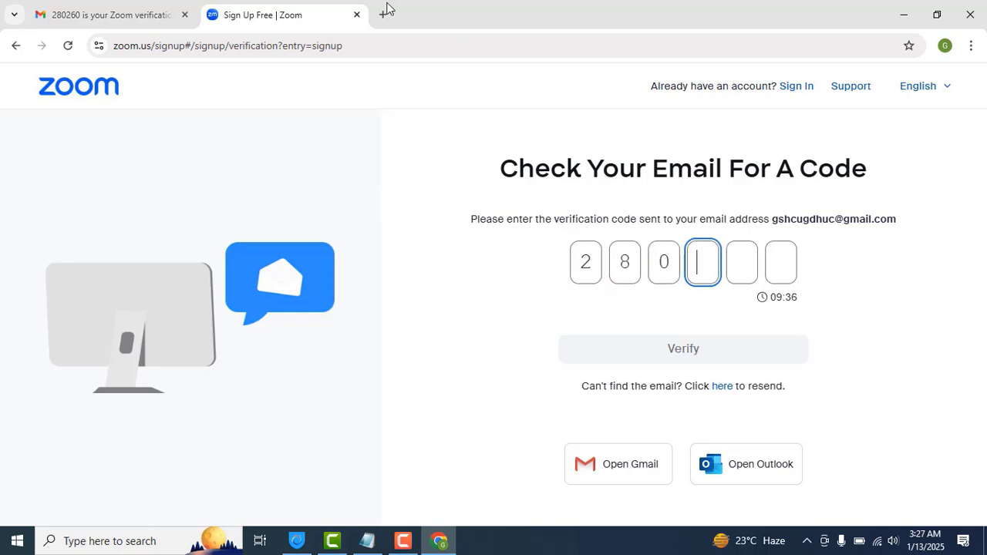
left_click(166, 8)
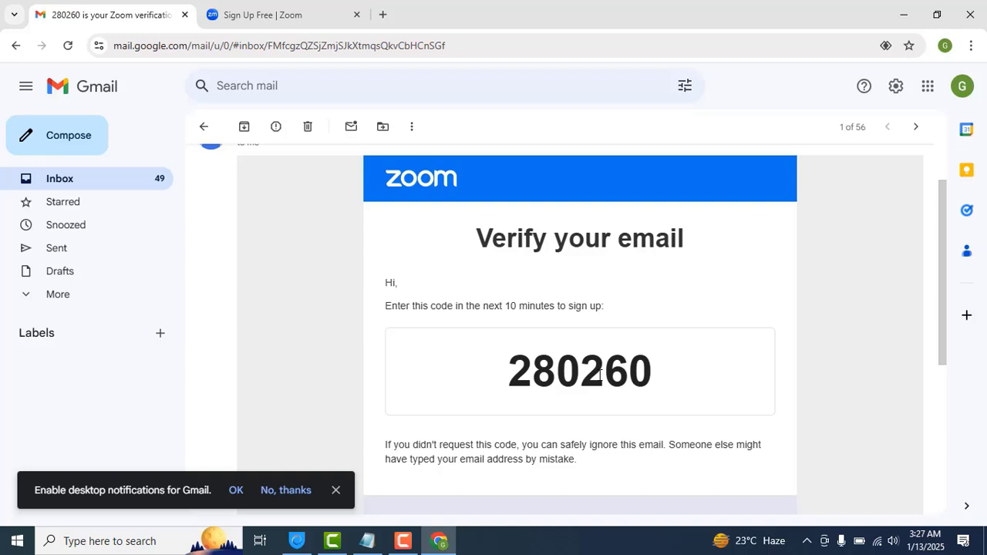
left_click(233, 11)
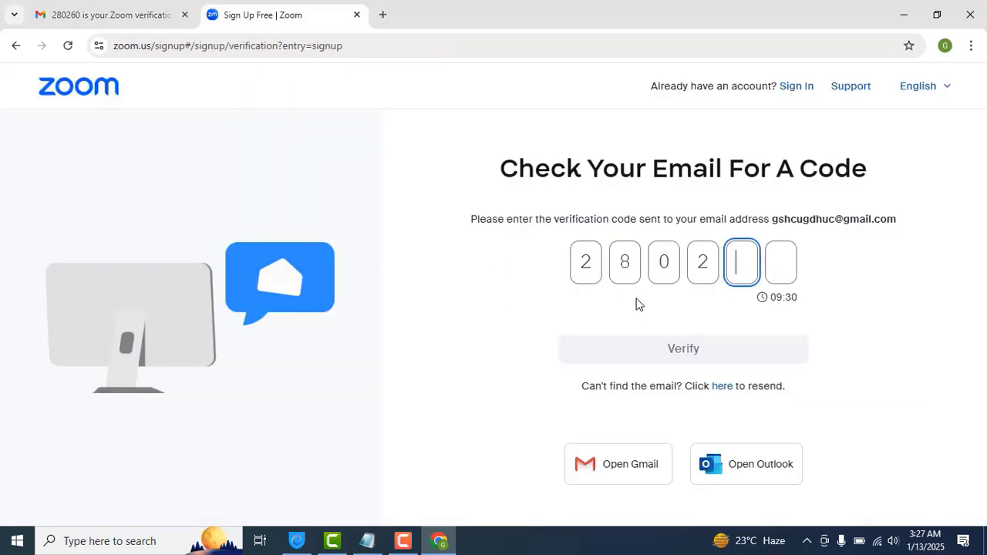
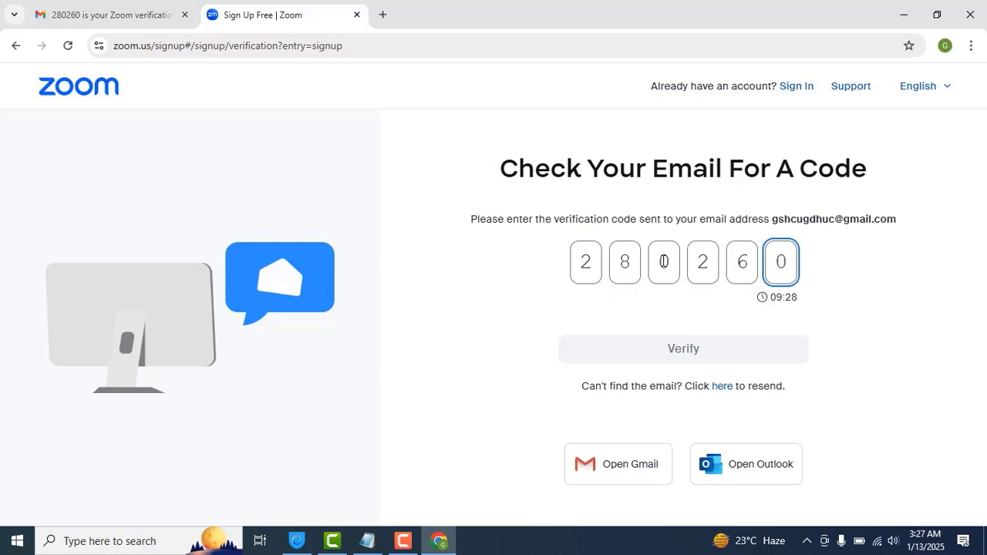
left_click(685, 352)
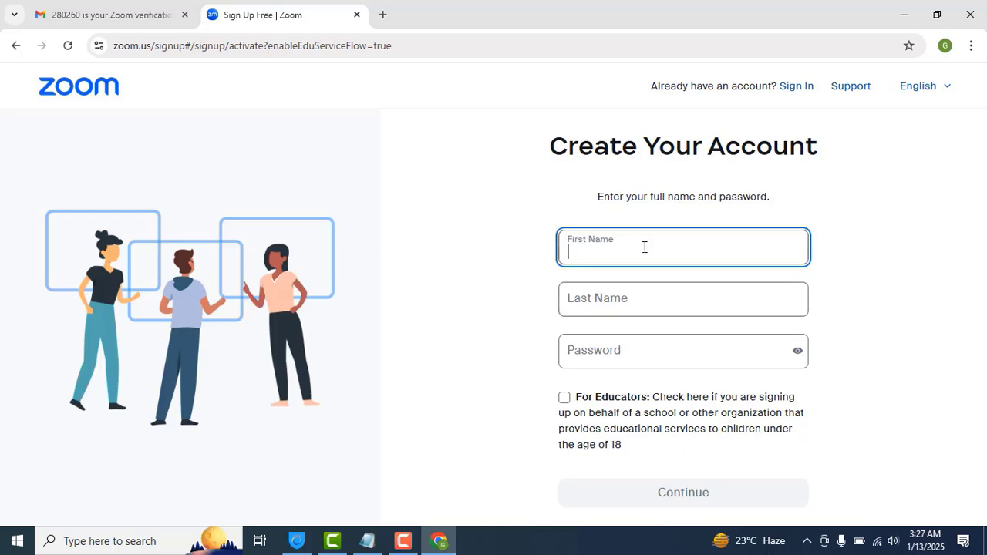
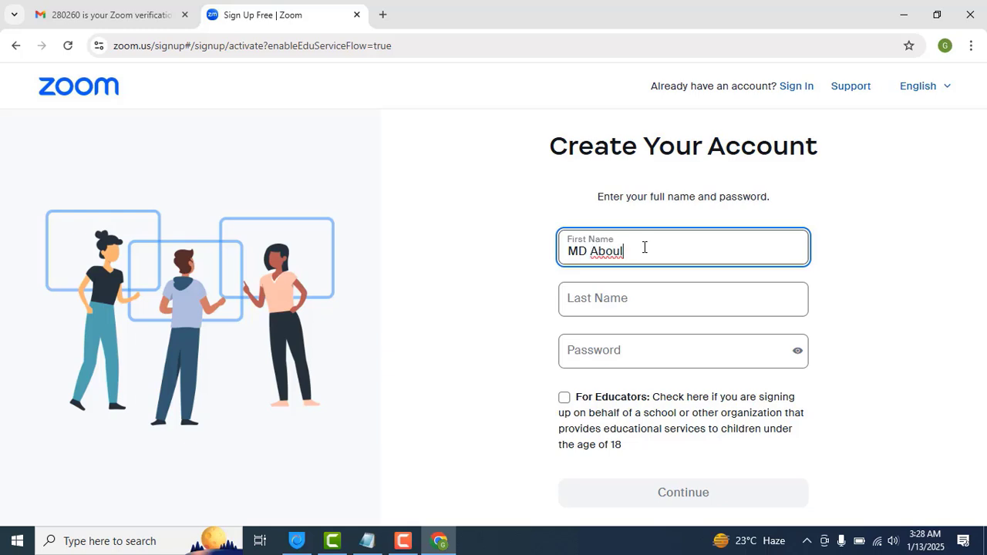
Fill in the account holder's first and last name, correcting typos
left_click(611, 301)
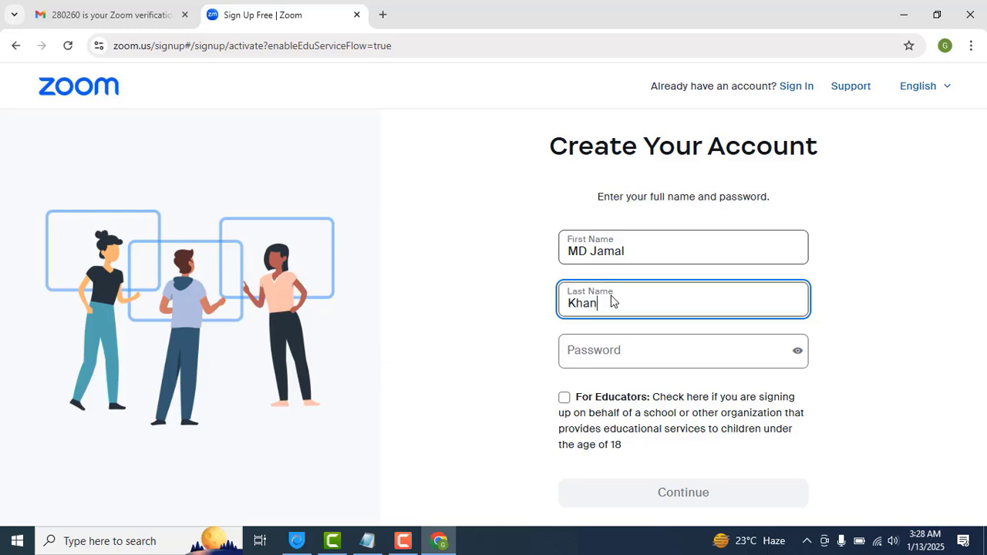
Enter a password meeting Zoom's requirements and submit the Create Your Account form
left_click(598, 347)
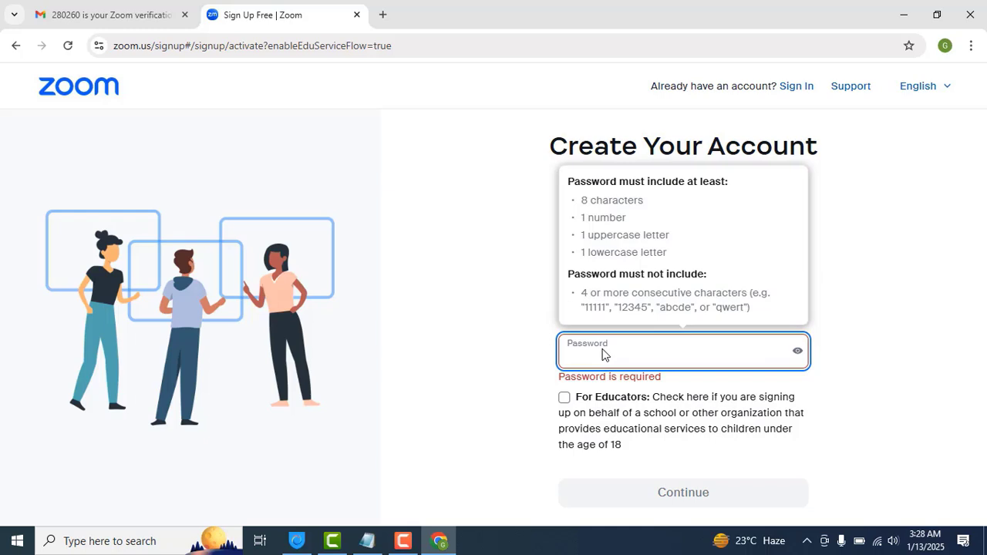
left_click(885, 395)
left_click(675, 354)
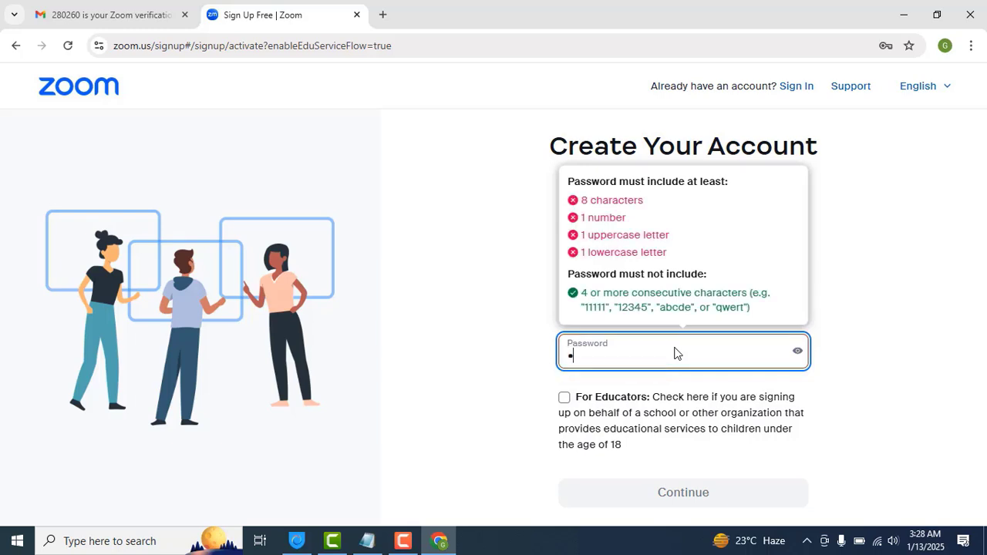
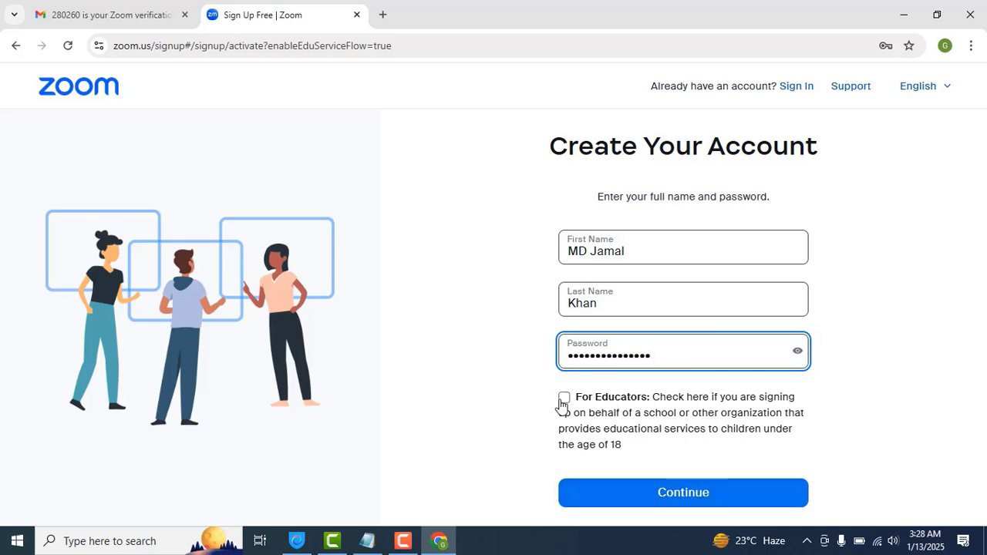
left_click(679, 500)
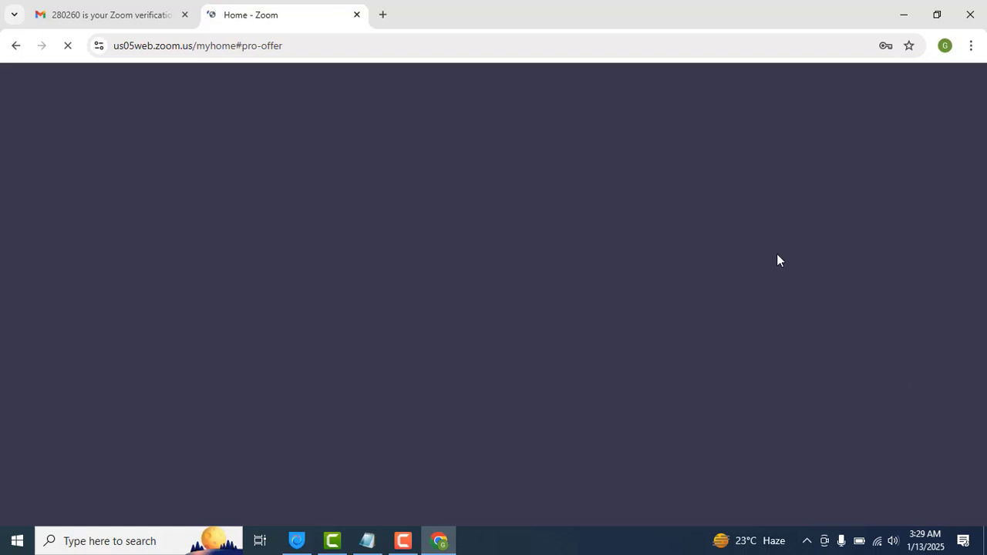
Decline Chrome's password save and review the Zoom Workplace Pro free-trial order showing $0.00 due
scroll(986, 346, "down", 2)
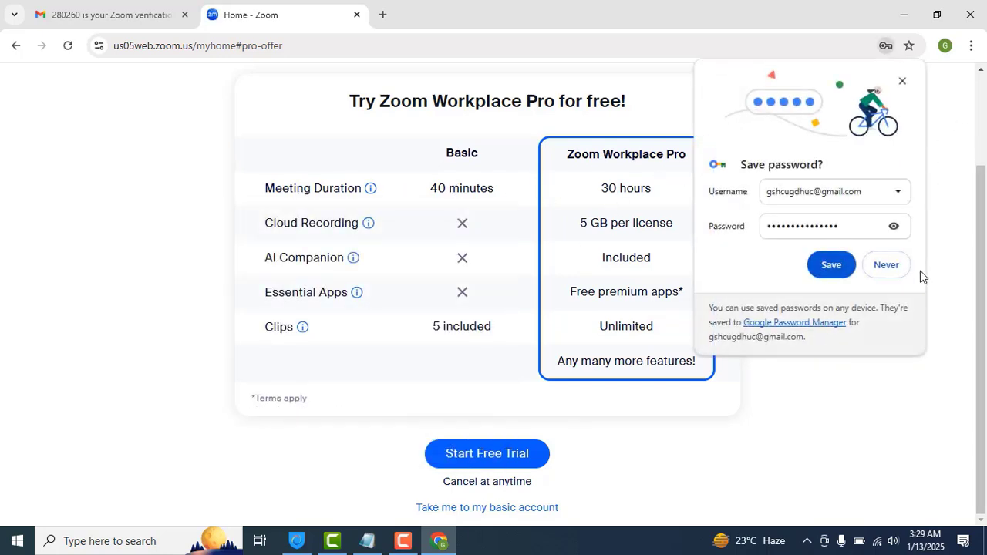
left_click(891, 264)
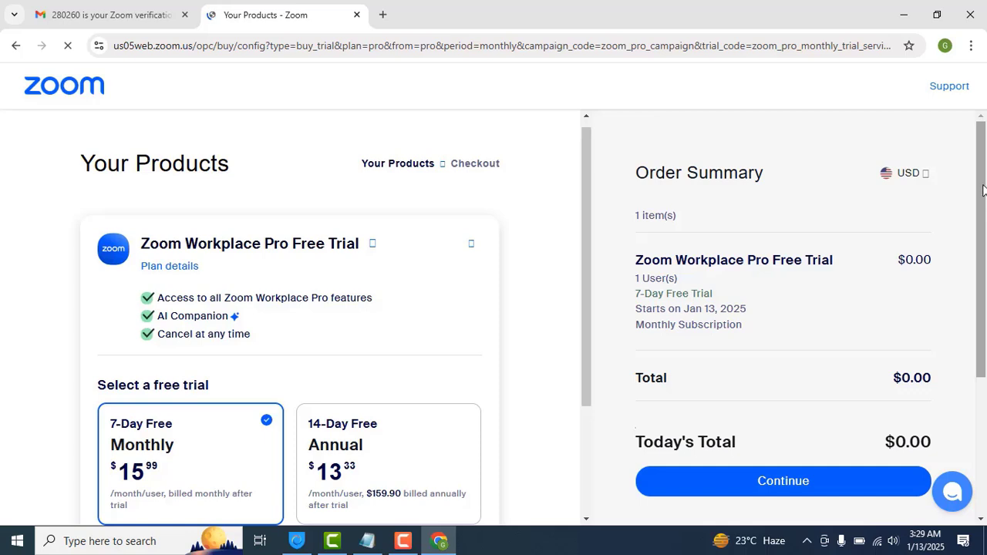
left_click_drag(983, 189, 983, 363)
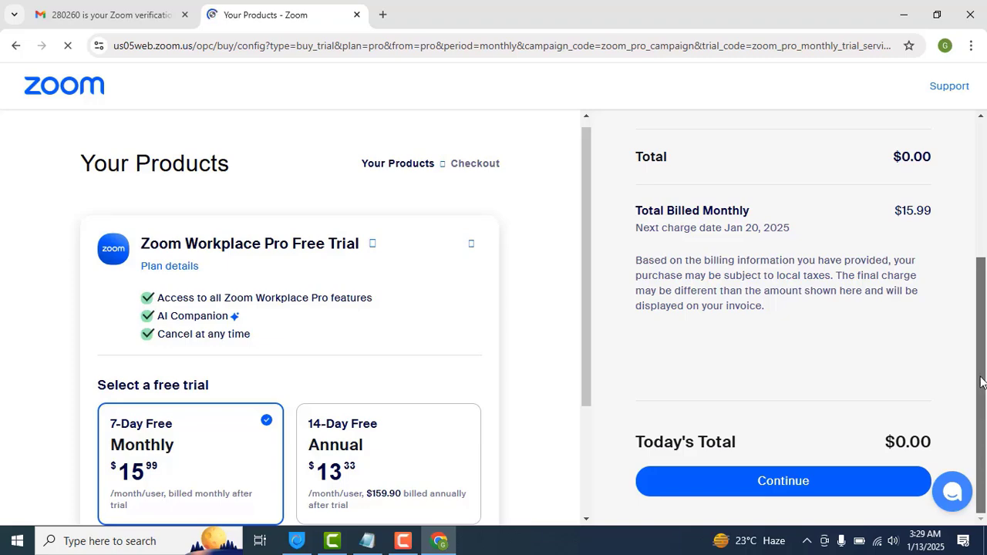
left_click_drag(981, 382, 979, 407)
left_click_drag(976, 321, 976, 147)
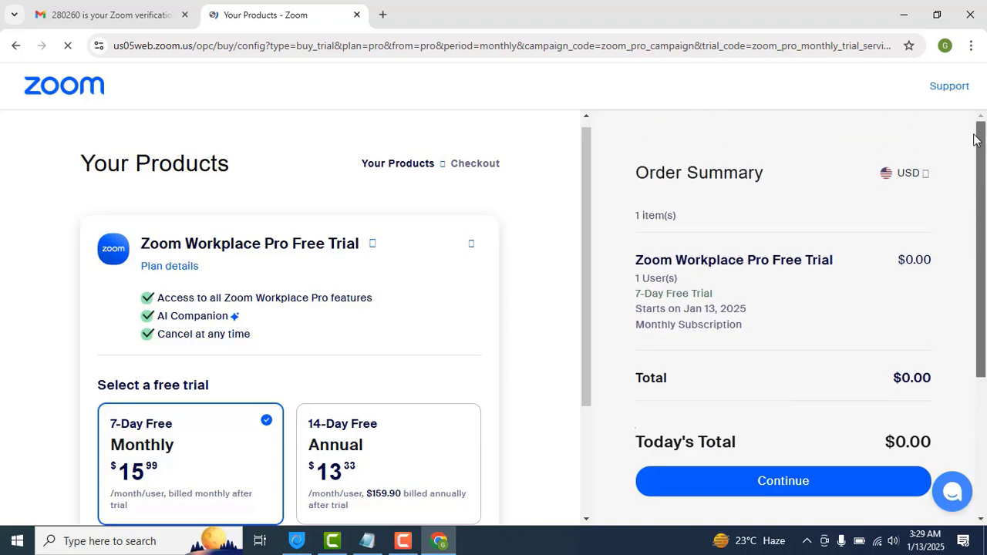
scroll(304, 316, "down", 2)
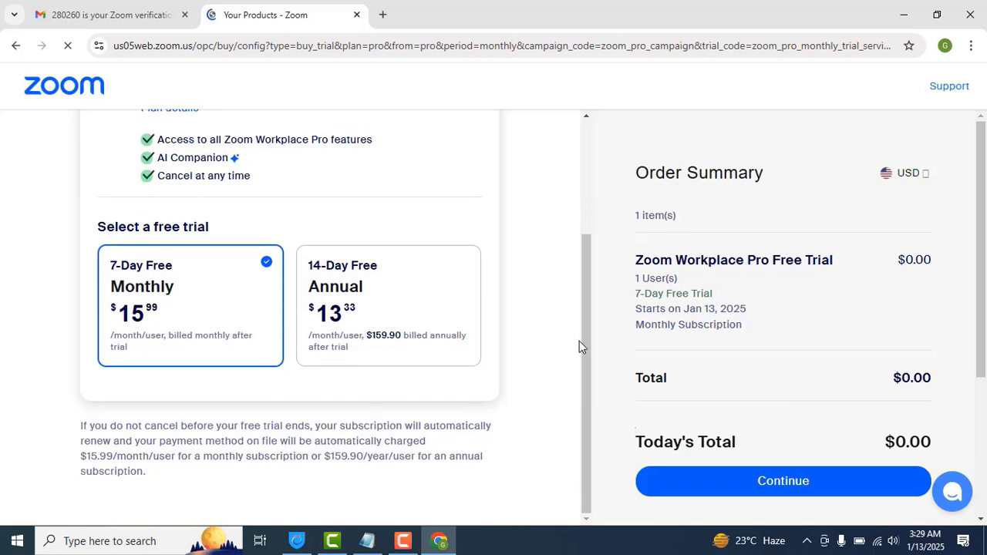
left_click_drag(583, 385, 594, 136)
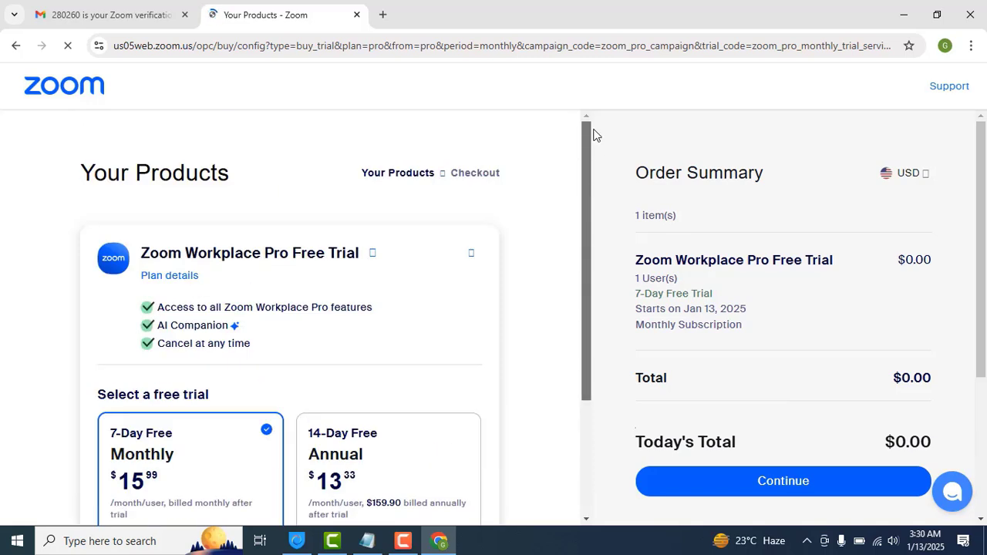
Close the Zoom checkout tab, return to the Gmail inbox, and clear away the Notepad, Edge and Zoom windows
left_click(357, 15)
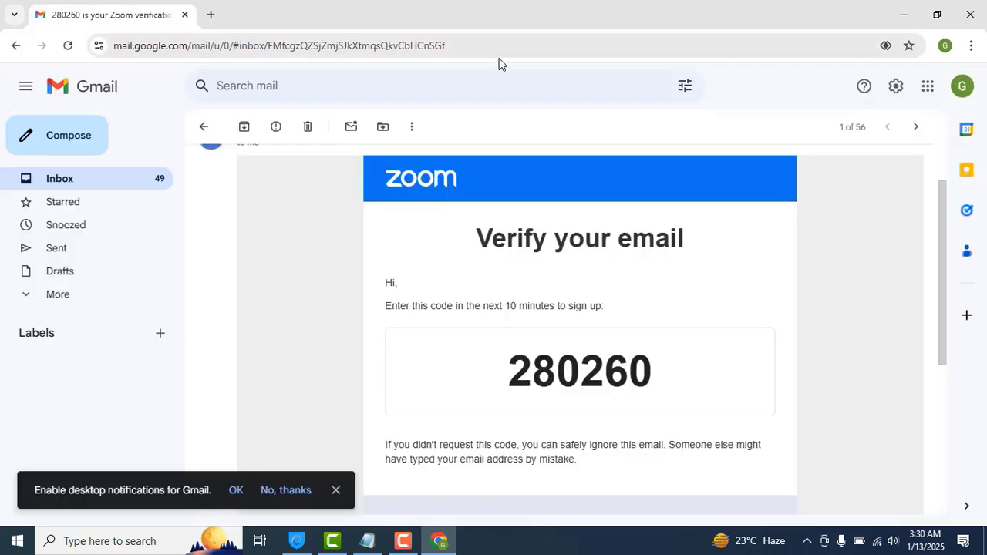
left_click(59, 179)
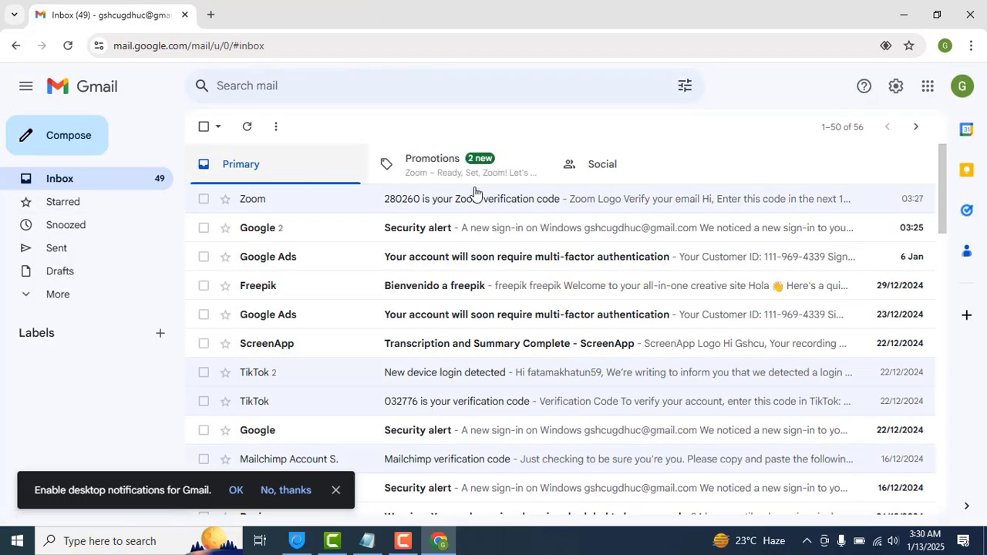
left_click(904, 14)
left_click(801, 104)
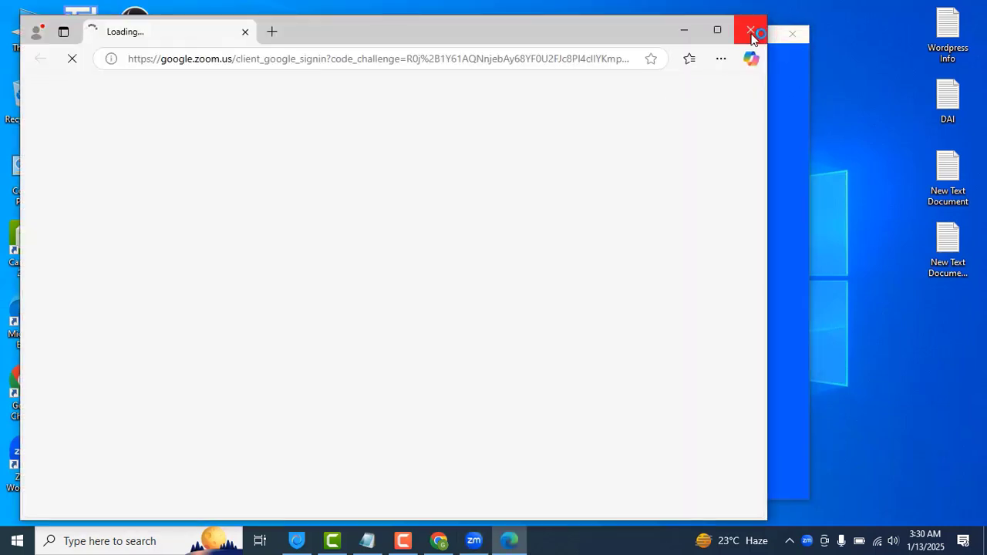
left_click(752, 33)
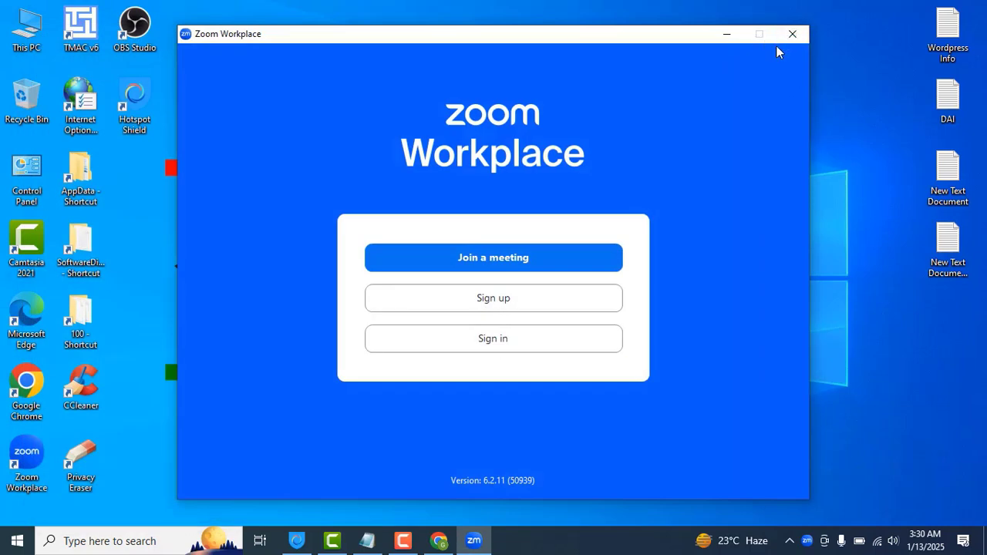
left_click(727, 36)
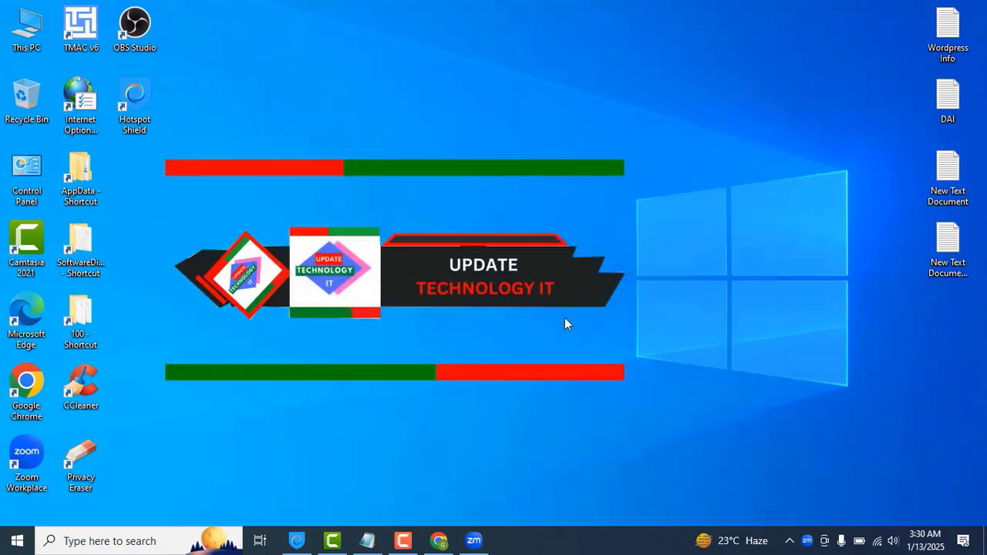
left_click(440, 537)
Search Google for 'zoom download for pc' from a new tab
left_click(214, 14)
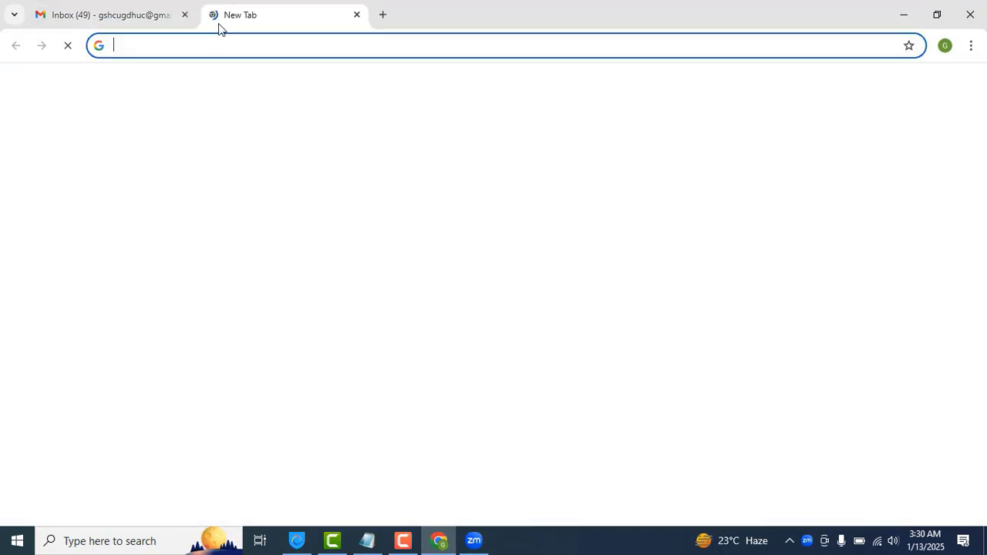
left_click(216, 51)
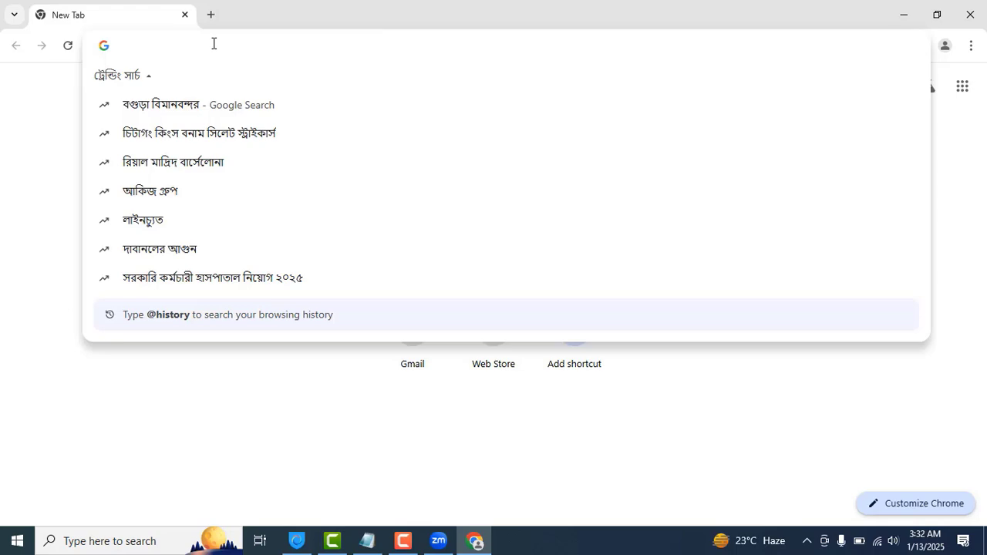
type("g")
key("Escape")
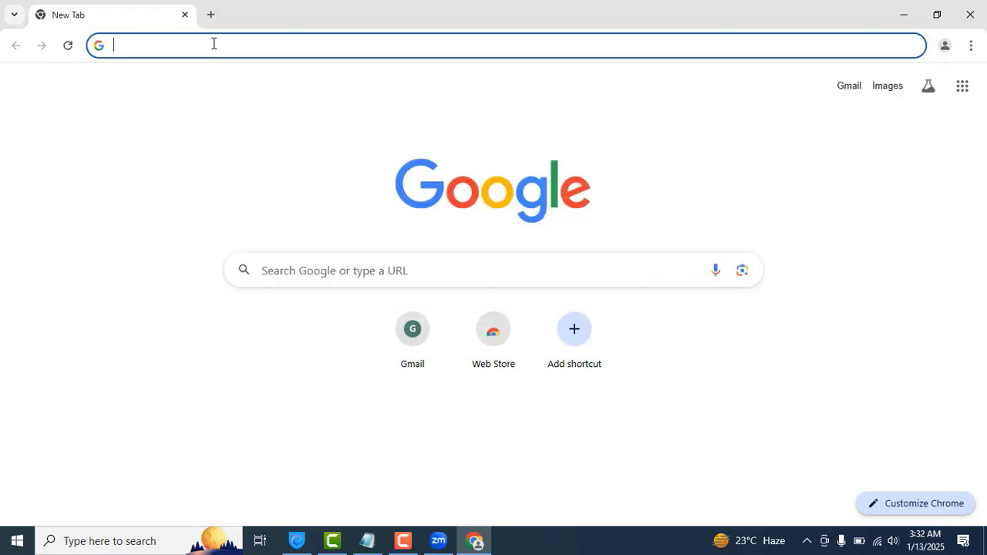
type("zoom ")
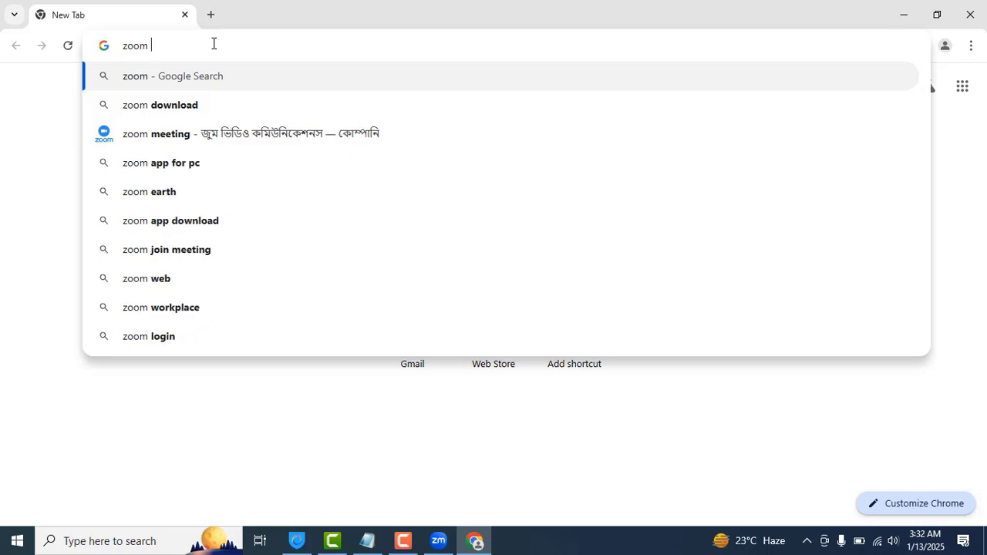
type("d")
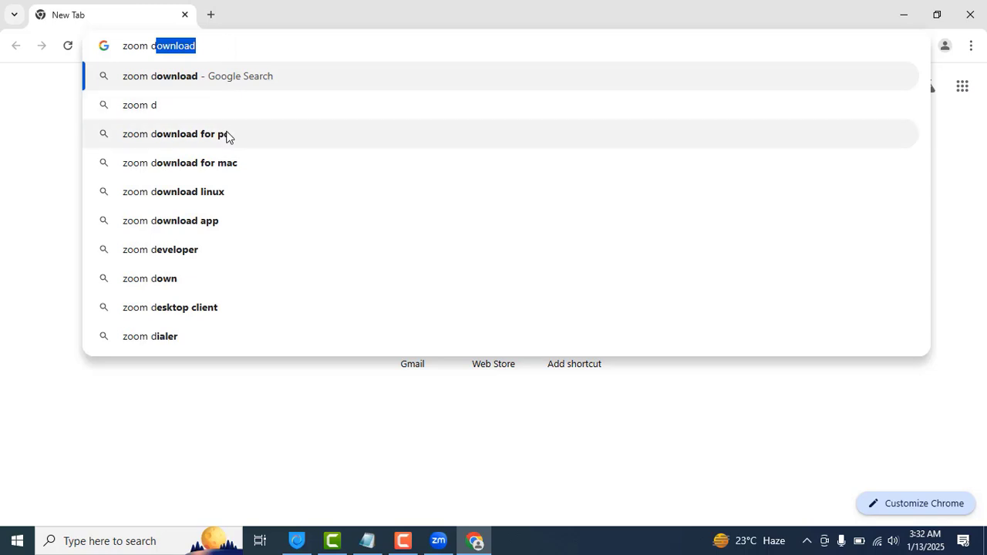
left_click(224, 135)
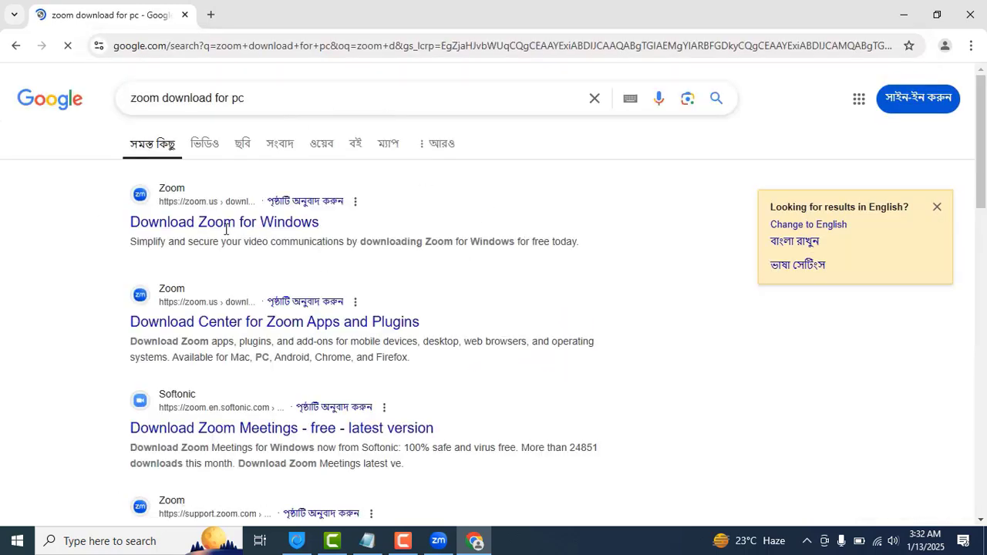
Open 'Download Zoom for Windows', accept cookies, and scroll to the Zoom Workplace 6.3.5 downloads
left_click(238, 223)
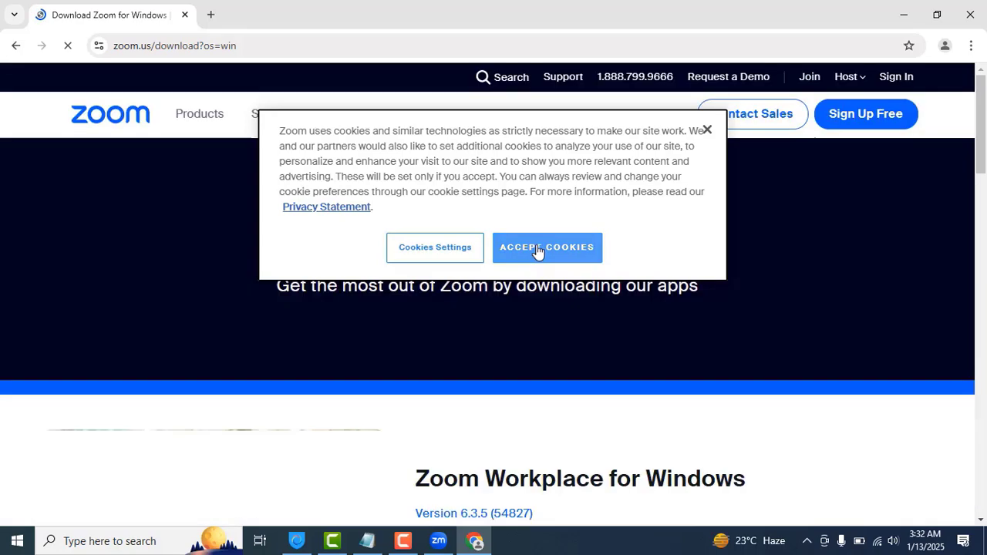
left_click(539, 249)
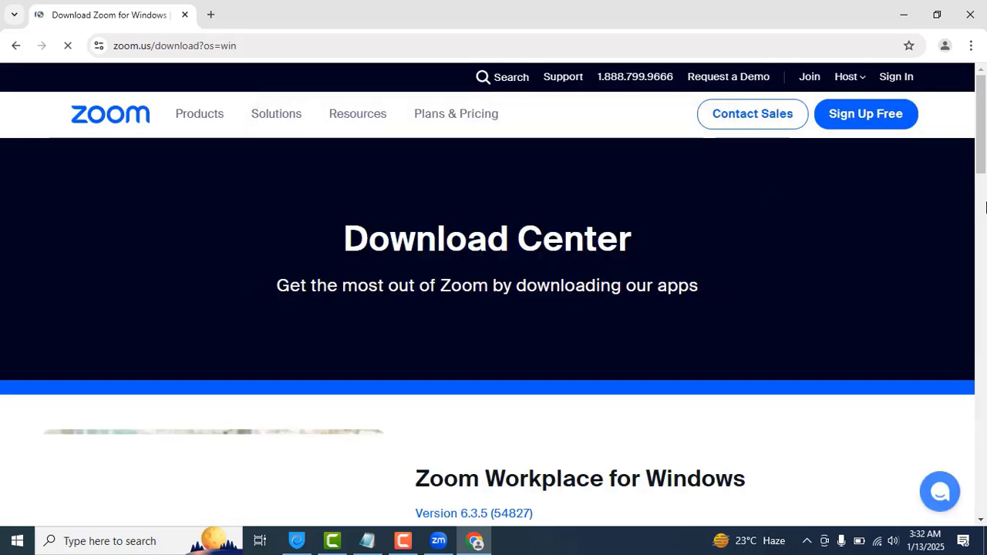
scroll(986, 207, "down", 3)
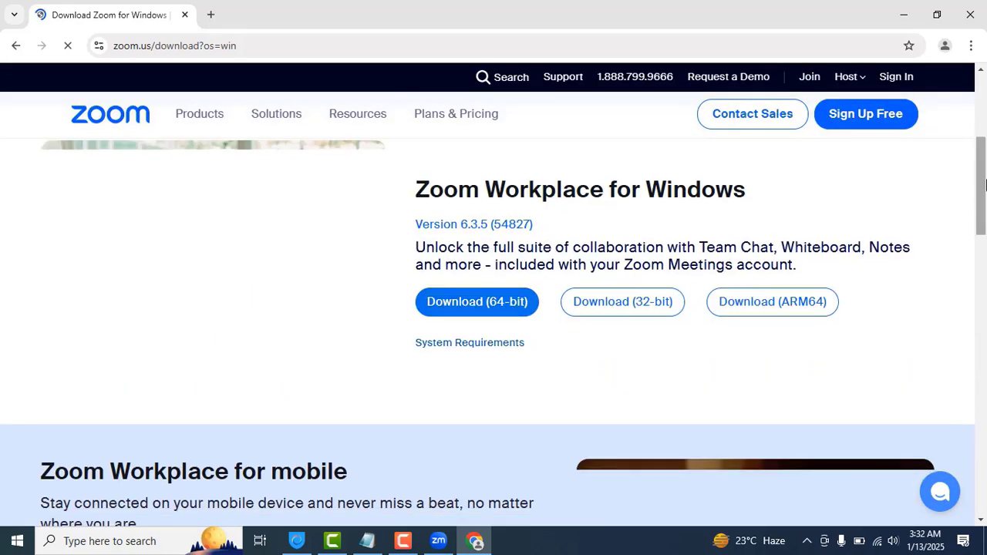
mouse_move(986, 185)
left_mouse_down()
mouse_move(986, 200)
mouse_move(985, 165)
mouse_move(986, 176)
left_mouse_up()
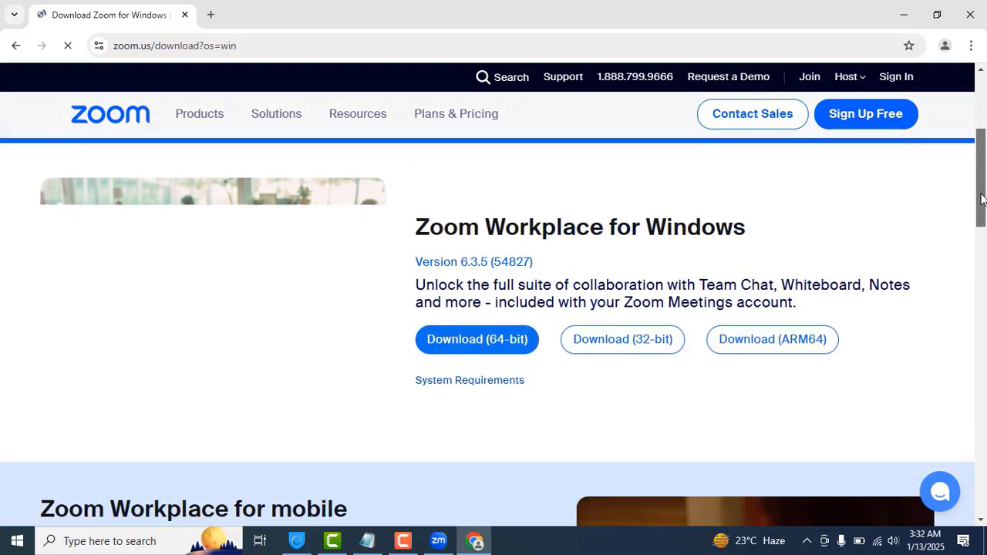
mouse_move(981, 199)
left_mouse_down()
mouse_move(981, 180)
mouse_move(980, 205)
left_mouse_up()
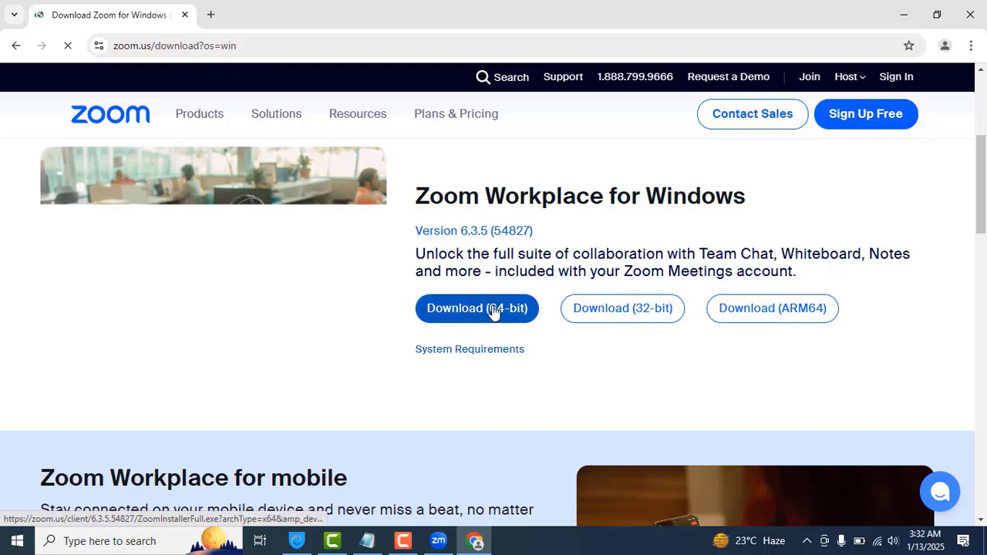
left_click_drag(981, 148, 978, 103)
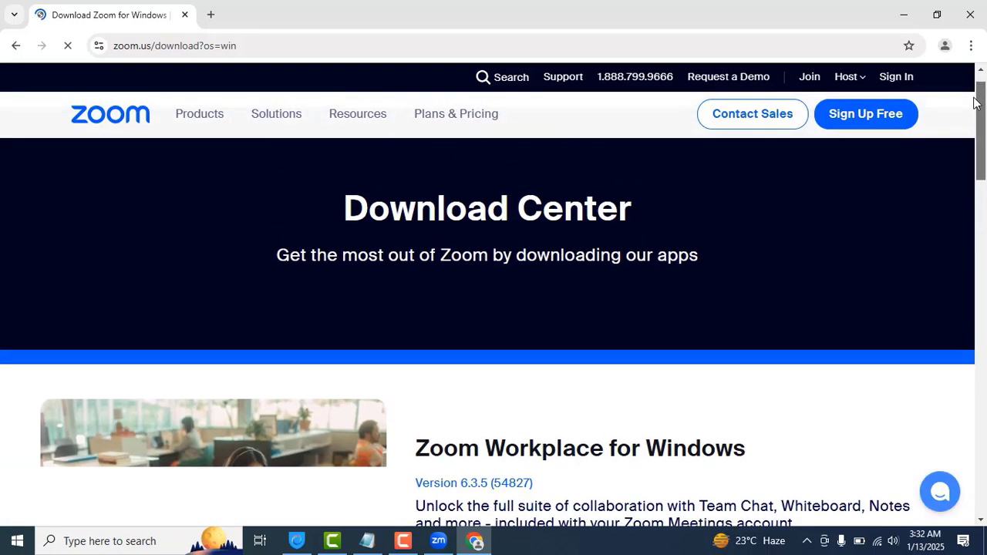
Minimize Chrome, close the Zoom Workplace window, and move its desktop shortcut
left_click(902, 15)
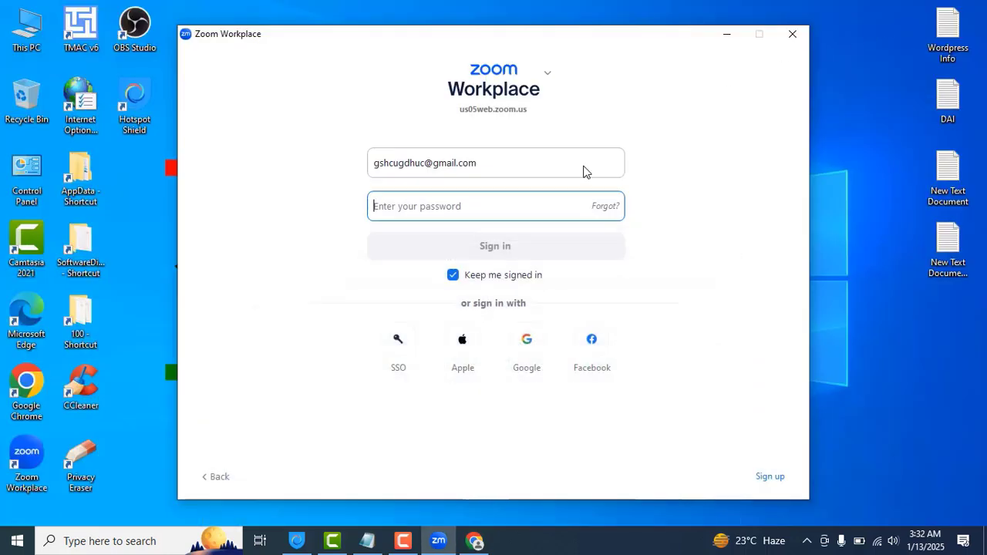
left_click(793, 34)
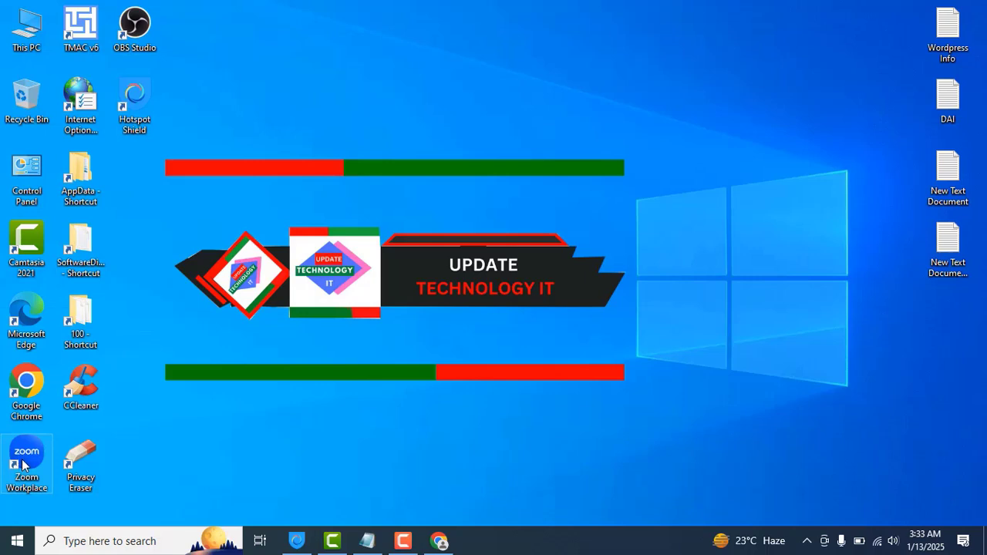
left_click_drag(33, 461, 412, 461)
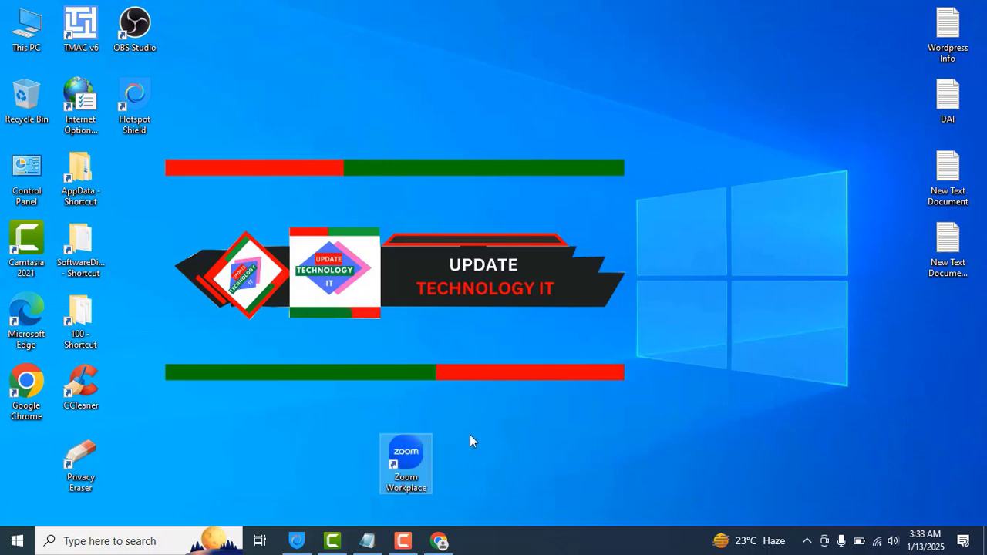
Relaunch Zoom Workplace from the desktop and bring up its email-and-password sign-in form
double_click(409, 462)
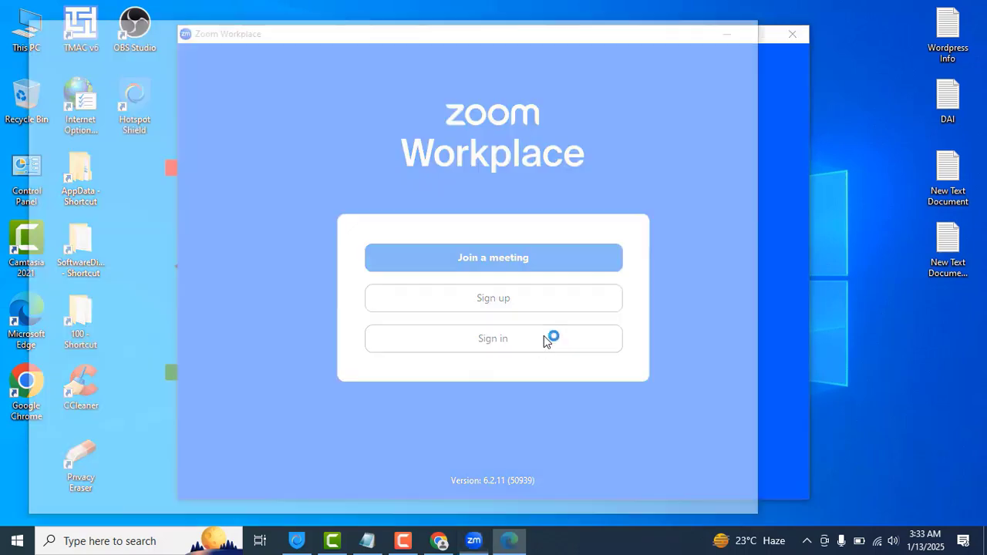
left_click(749, 32)
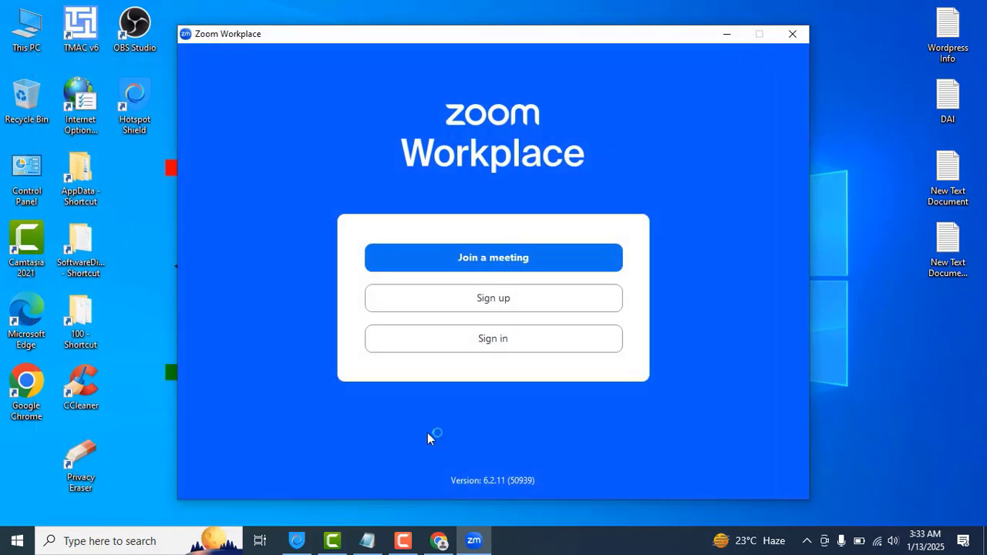
left_click(503, 345)
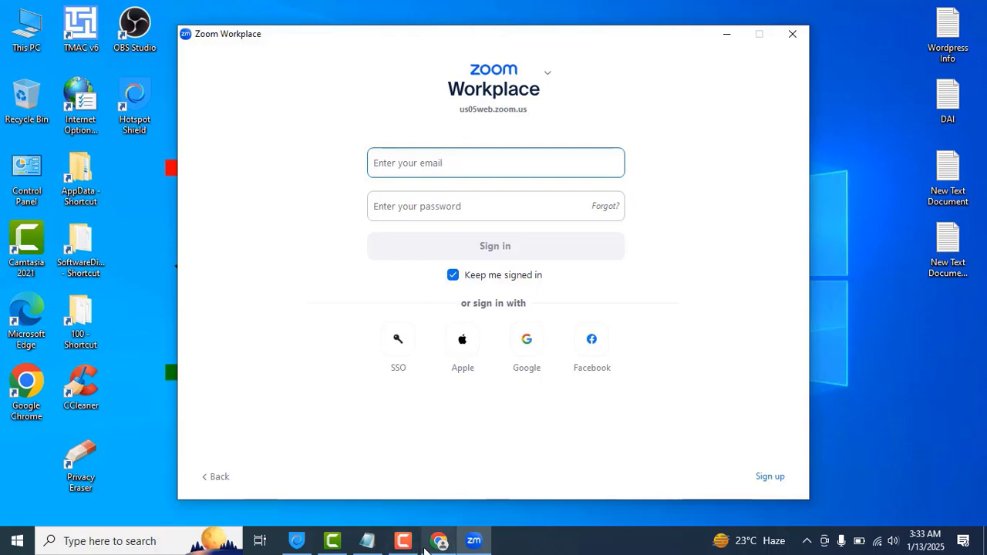
Copy the new account's email from Notepad into the Email field and type the account password
left_click(368, 541)
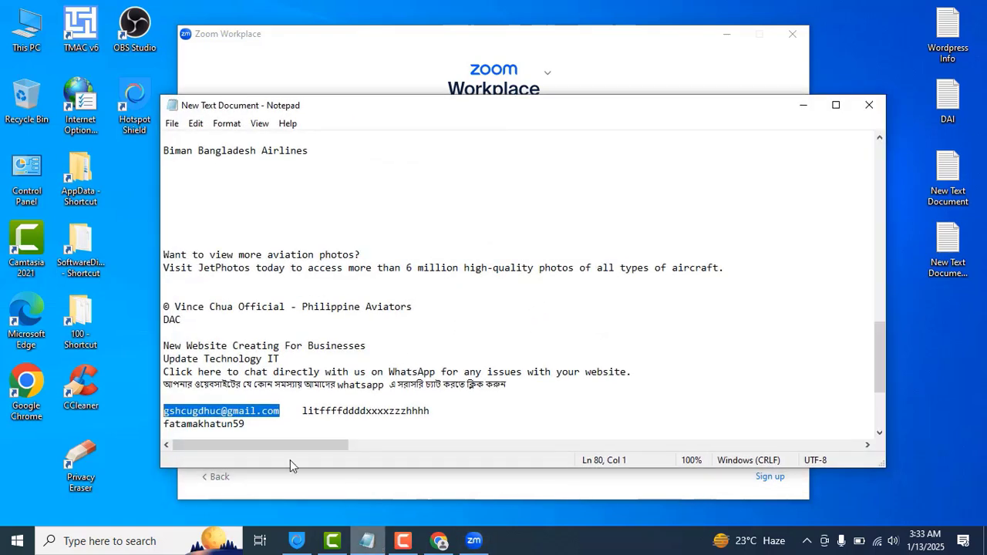
right_click(209, 411)
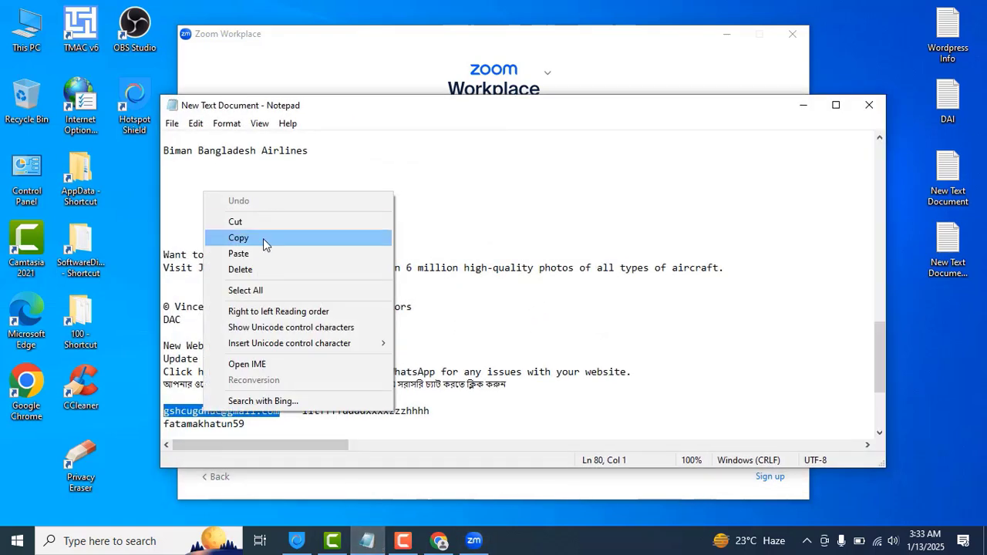
left_click(239, 237)
left_click(803, 105)
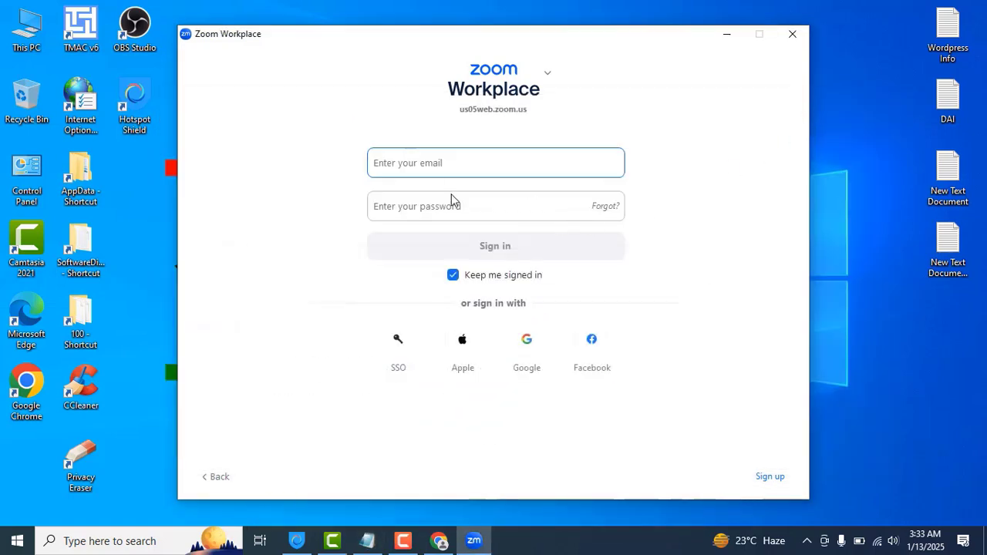
key("ctrl+v")
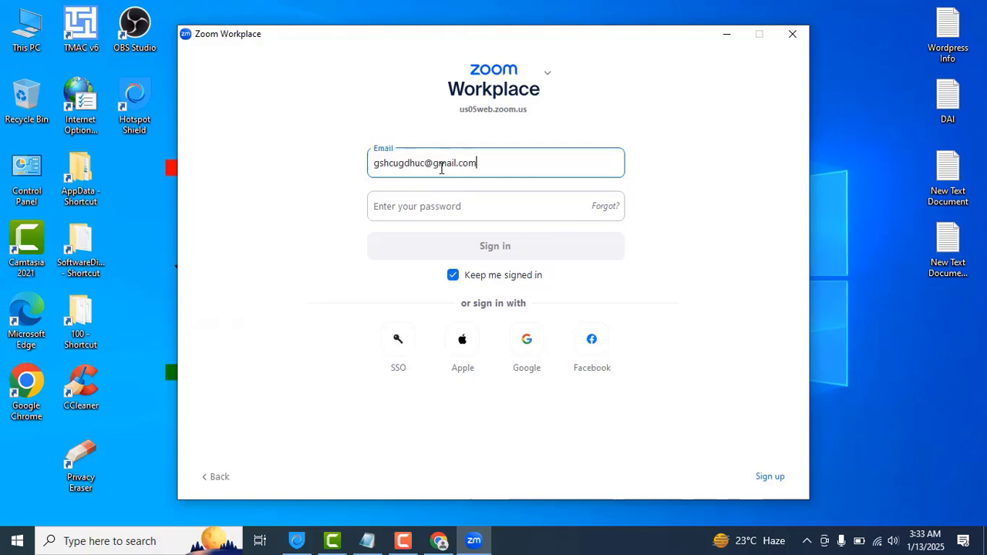
left_click(452, 209)
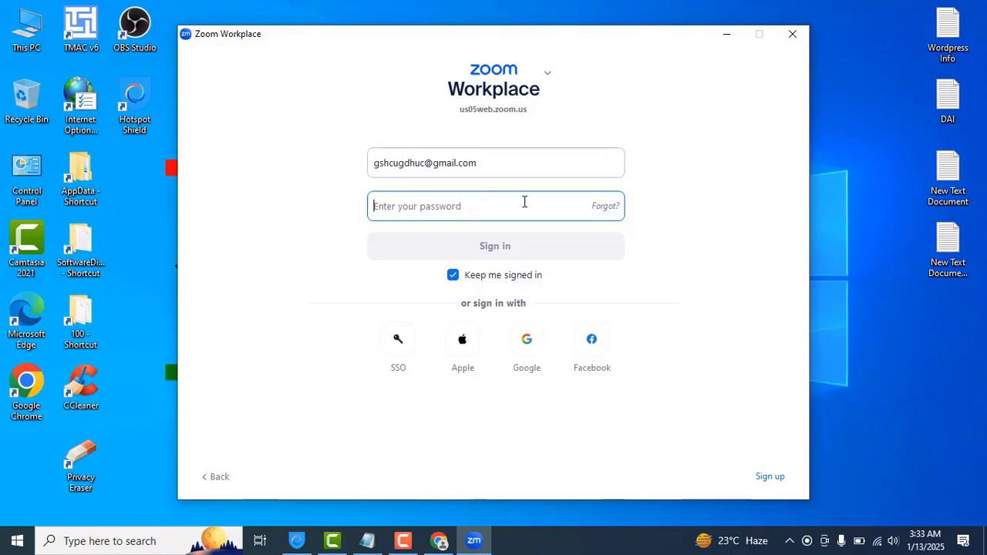
type("*")
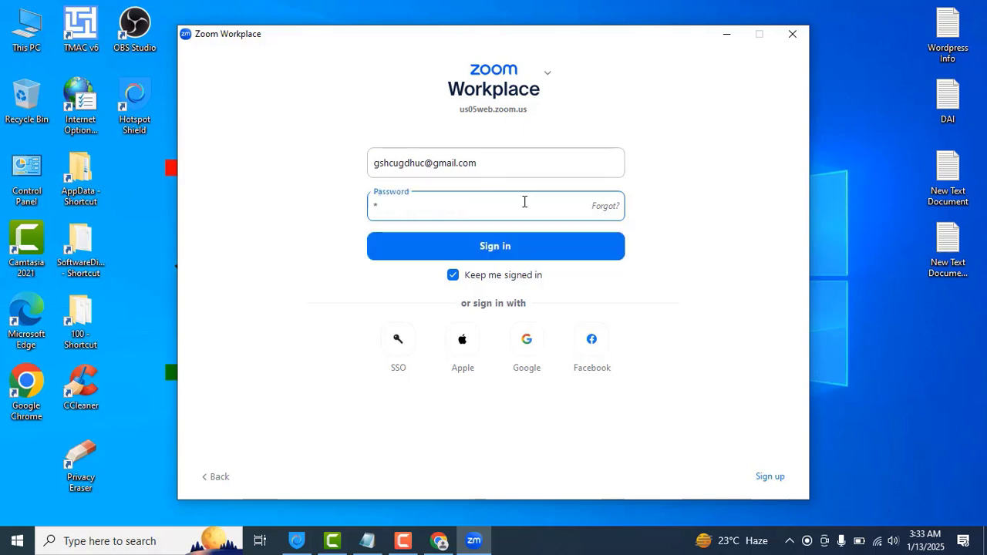
type("*")
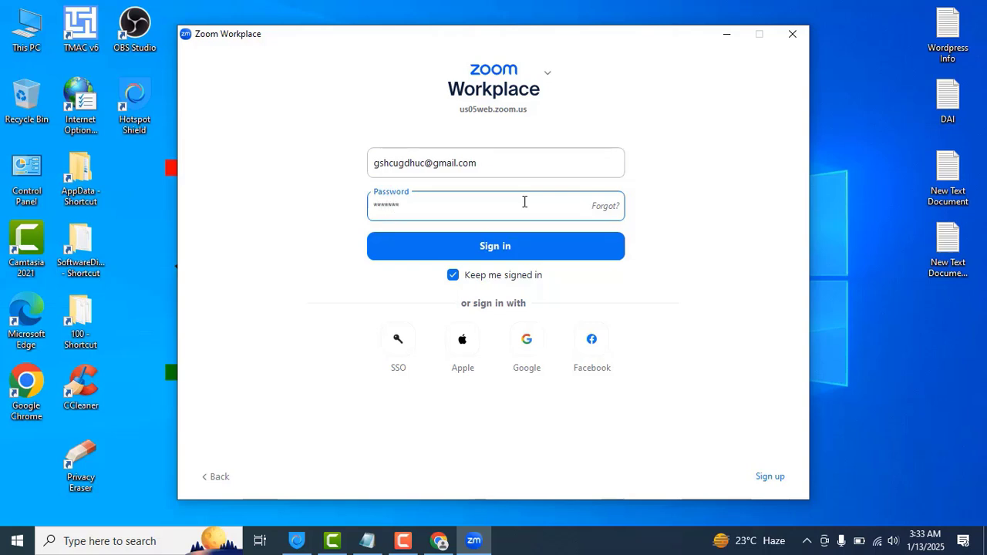
type("**")
Sign in to the new account and maximize the Zoom Workplace Home window
left_click(505, 257)
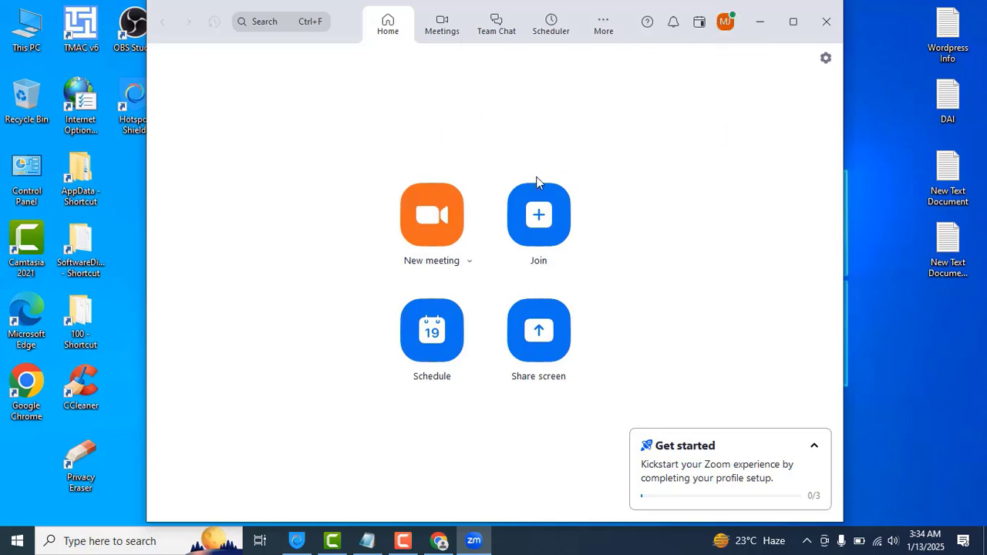
left_click(793, 21)
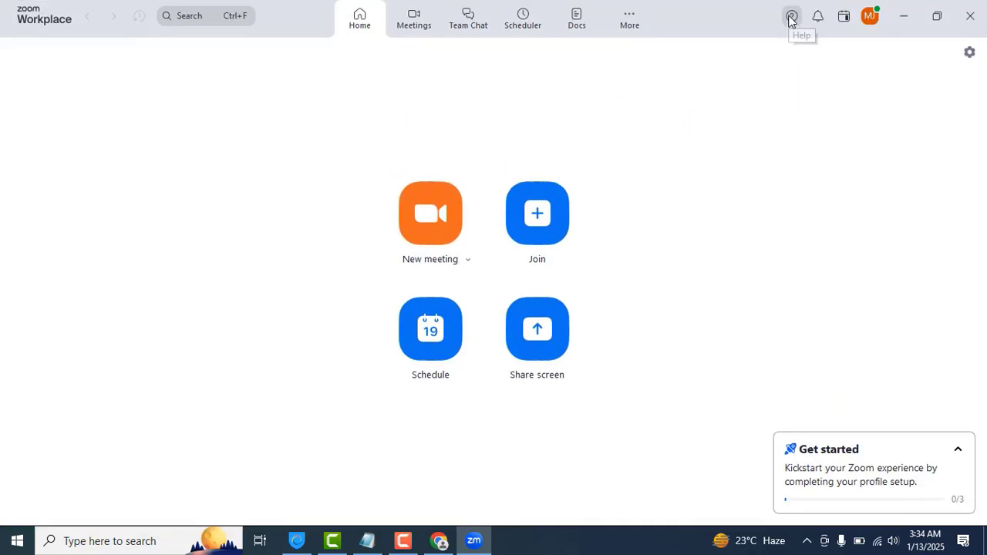
left_click(933, 18)
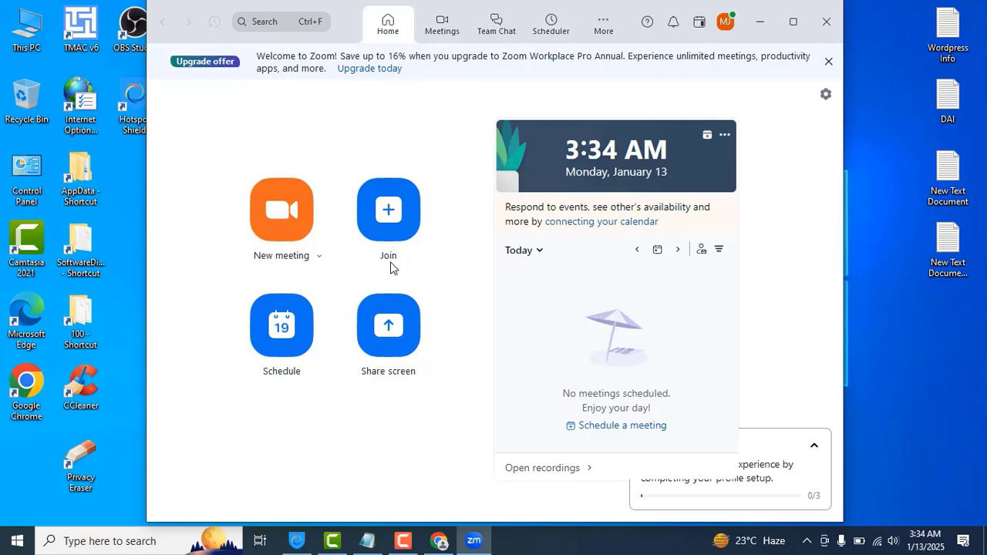
left_click(793, 22)
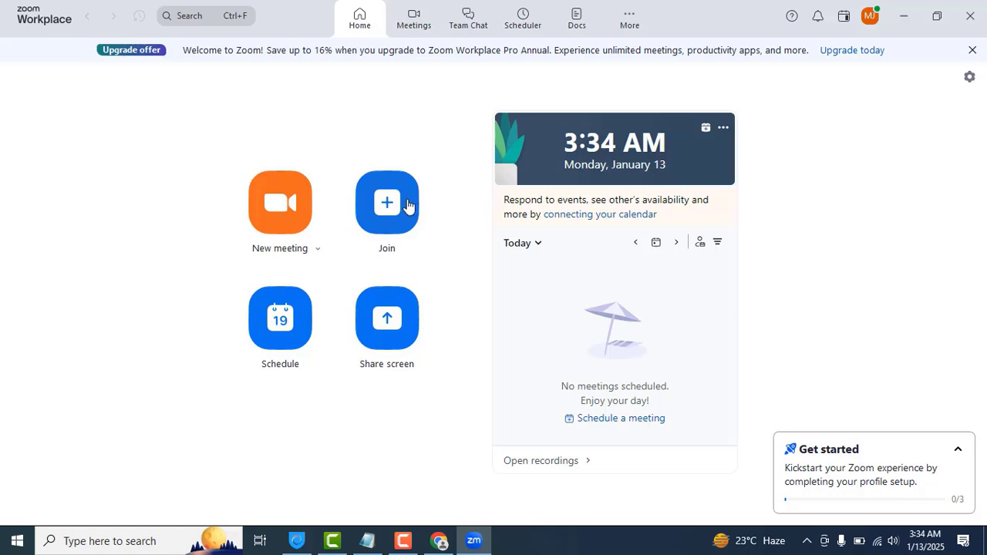
left_click(374, 217)
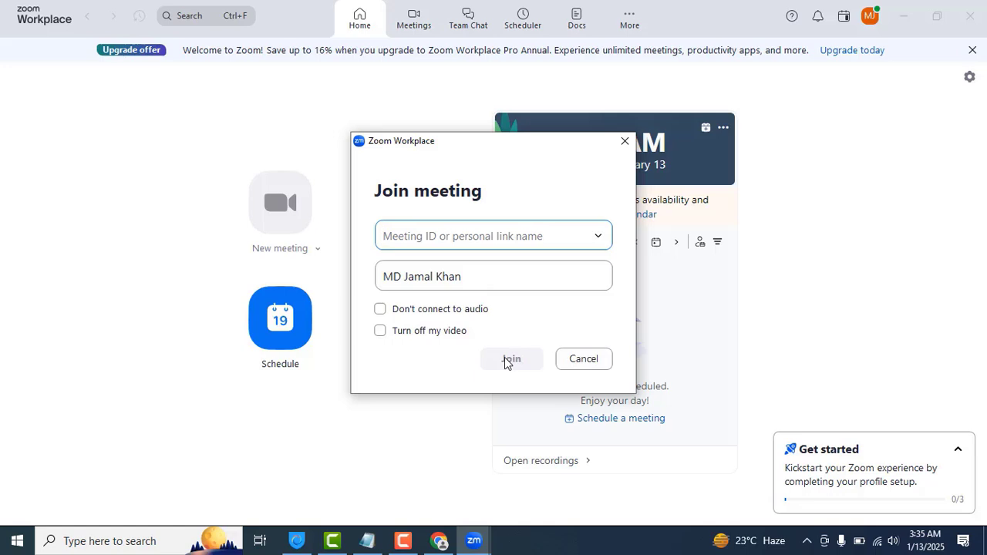
left_click(582, 365)
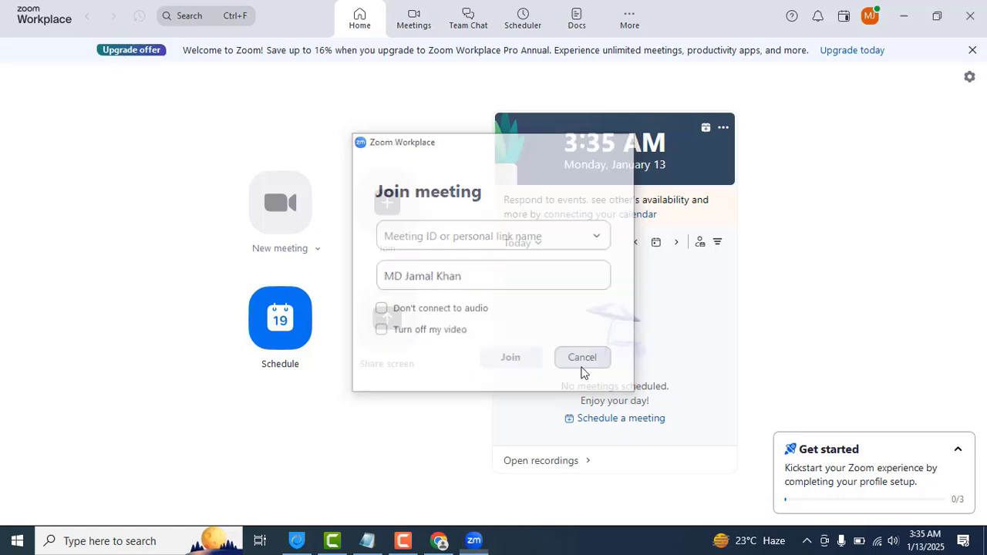